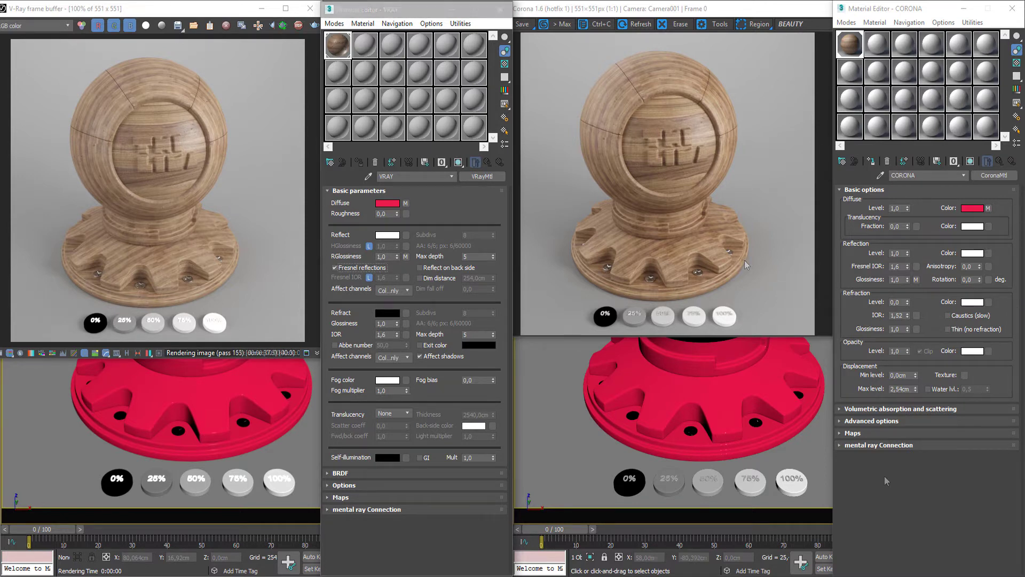
# Try reflection Fresnel IOR values of 99 and 1,52 on the Corona material and return it to 1,6
pyautogui.doubleClick(899, 265)
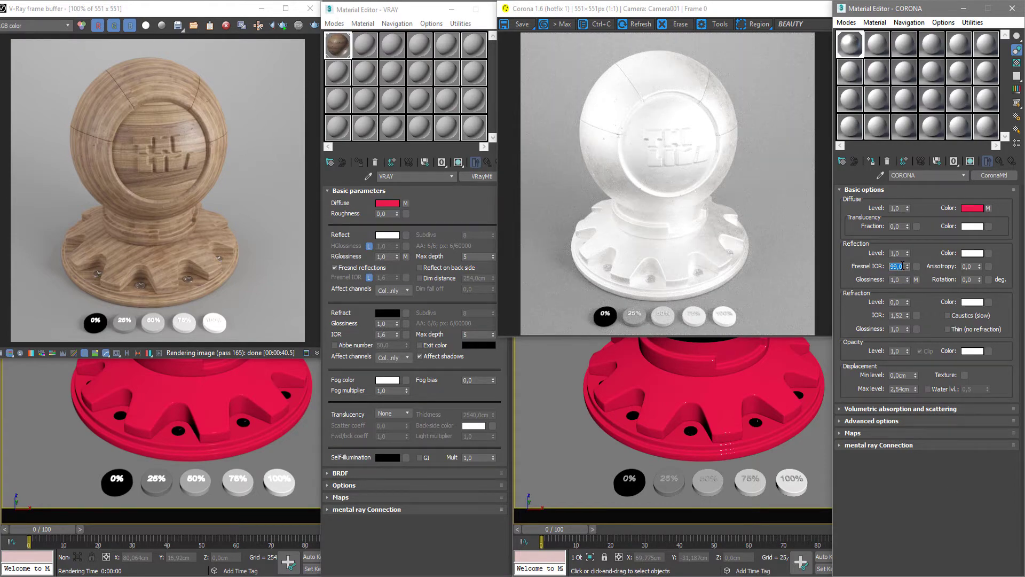
pyautogui.write('1,52')
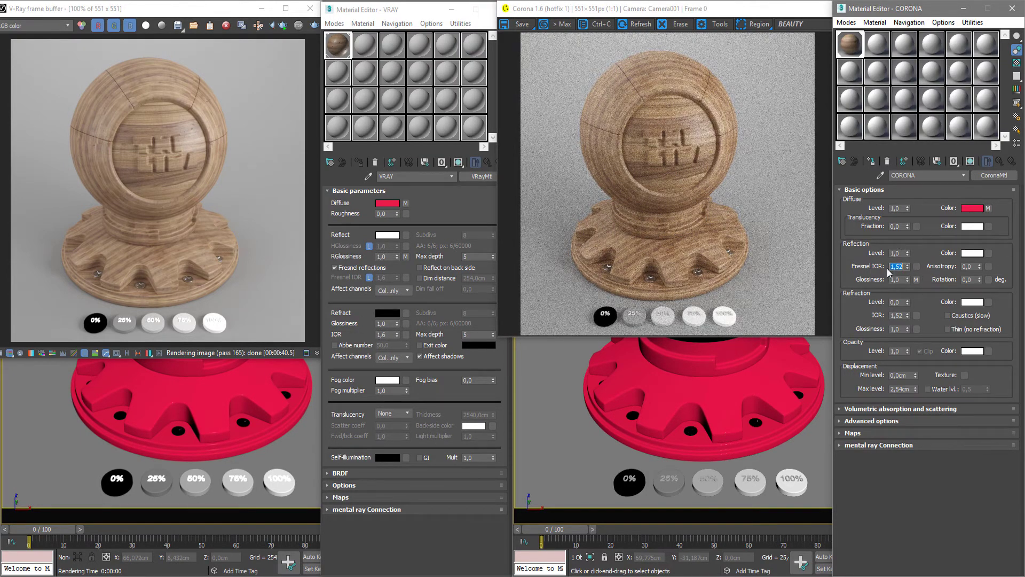
pyautogui.write('1')
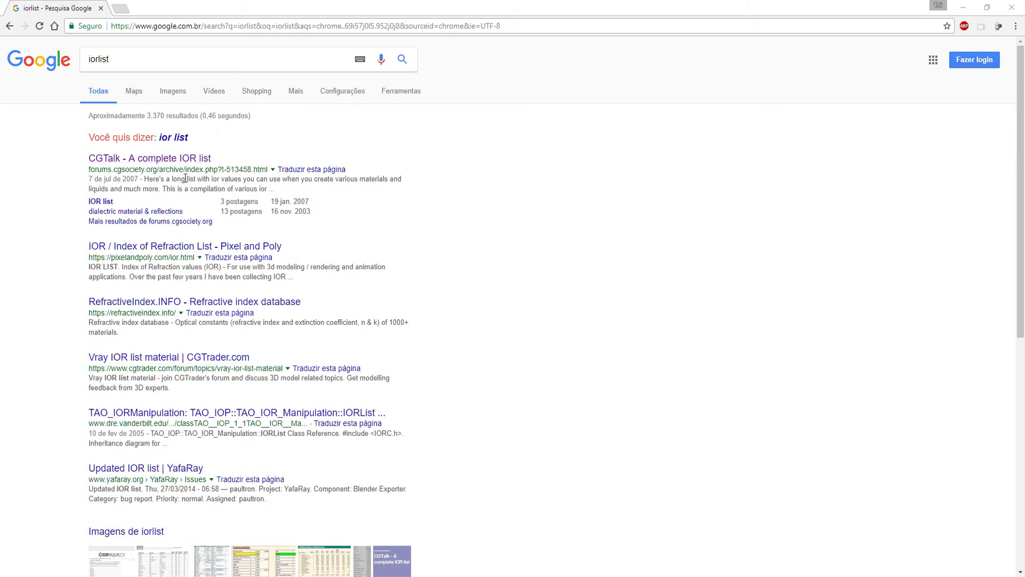
# In the browser, open the CGTalk complete IOR list from the Google results and look through its material values
pyautogui.click(183, 158)
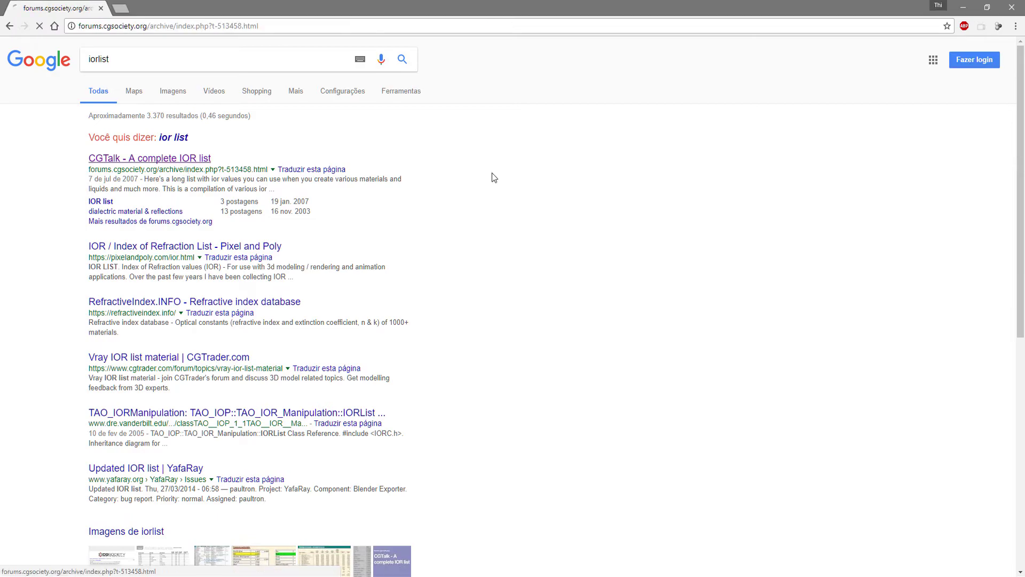
pyautogui.scroll(-3, 278, 464)
pyautogui.scroll(-10, 277, 456)
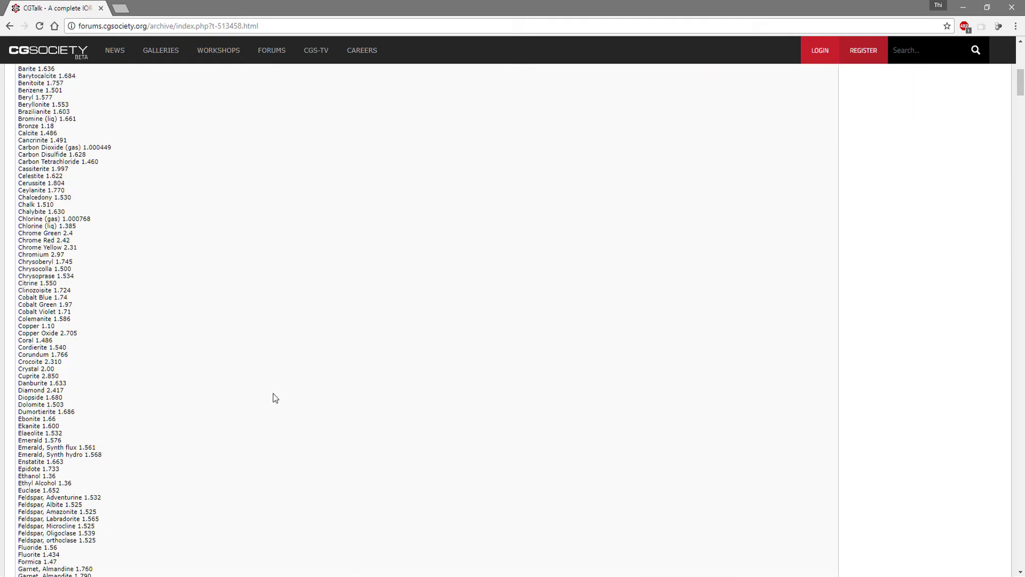
pyautogui.scroll(2, 261, 373)
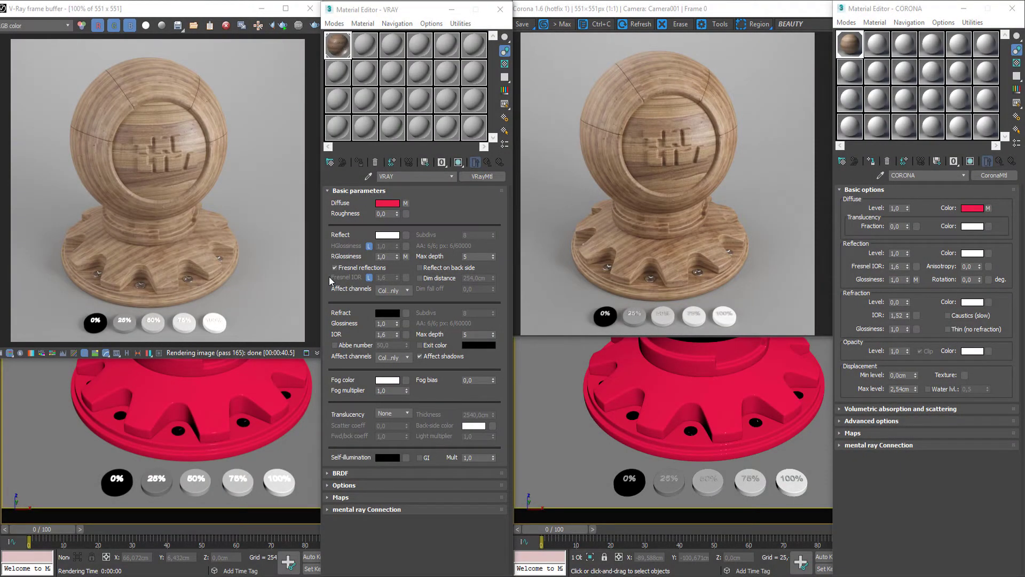
# Back in 3ds Max, try a Fresnel IOR of 2,81 on the Corona material and return it to 1,6
pyautogui.click(901, 266)
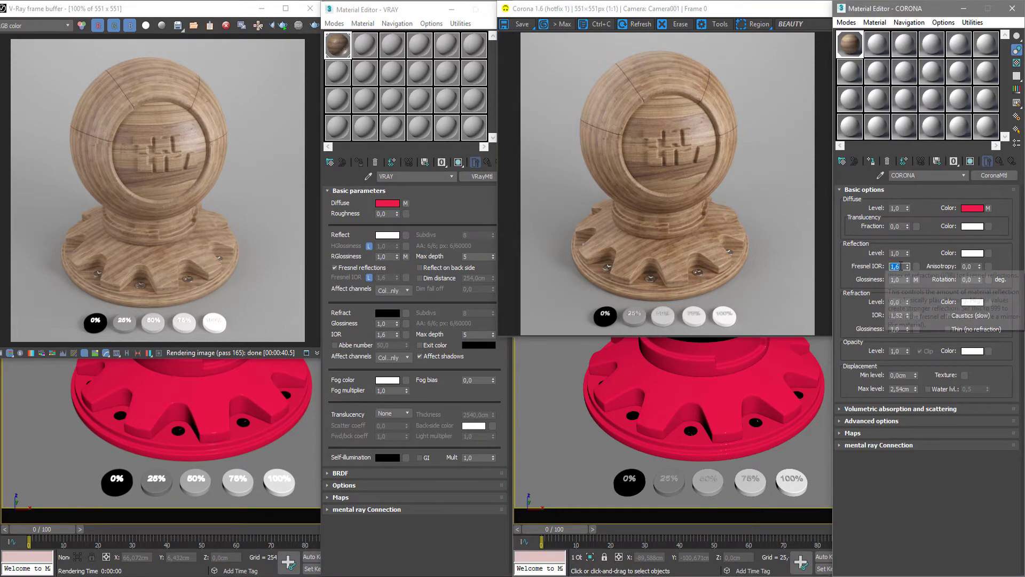
pyautogui.write('2,81')
pyautogui.press('Return')
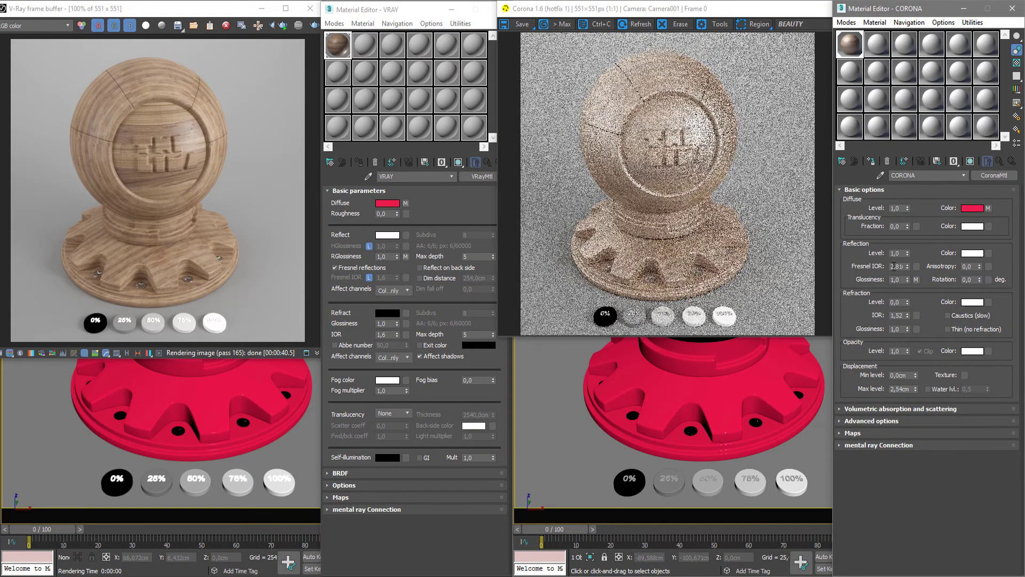
pyautogui.doubleClick(901, 266)
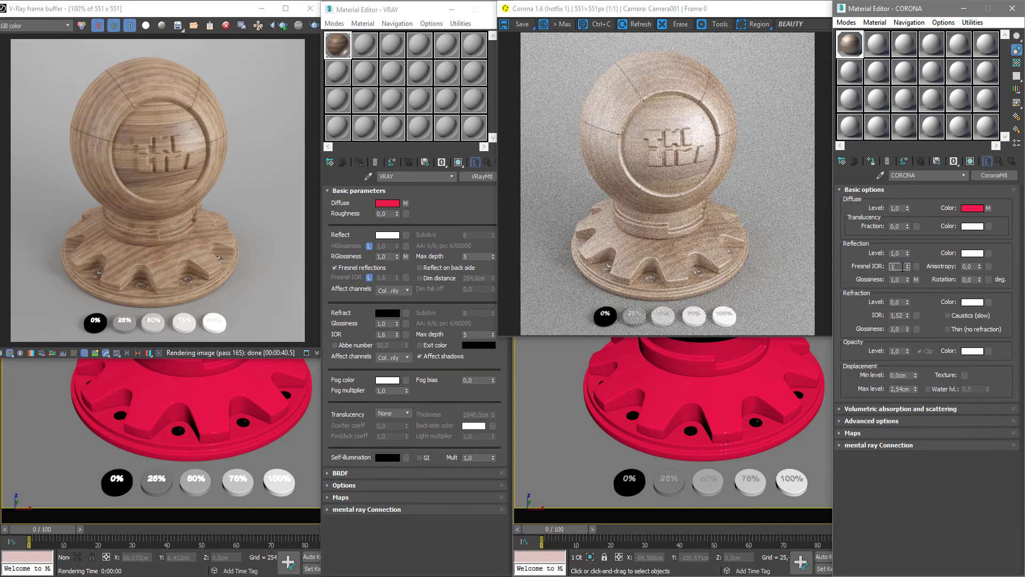
pyautogui.write('1,6')
pyautogui.press('Return')
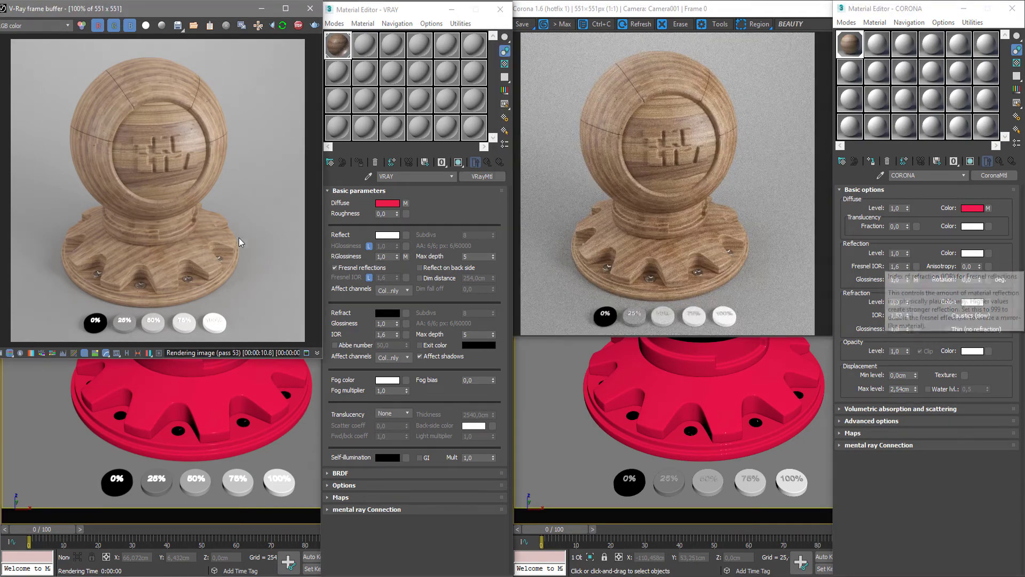
# Toggle the lock between the VRay material's Fresnel IOR and its refraction IOR off and on, leaving it locked
pyautogui.click(369, 278)
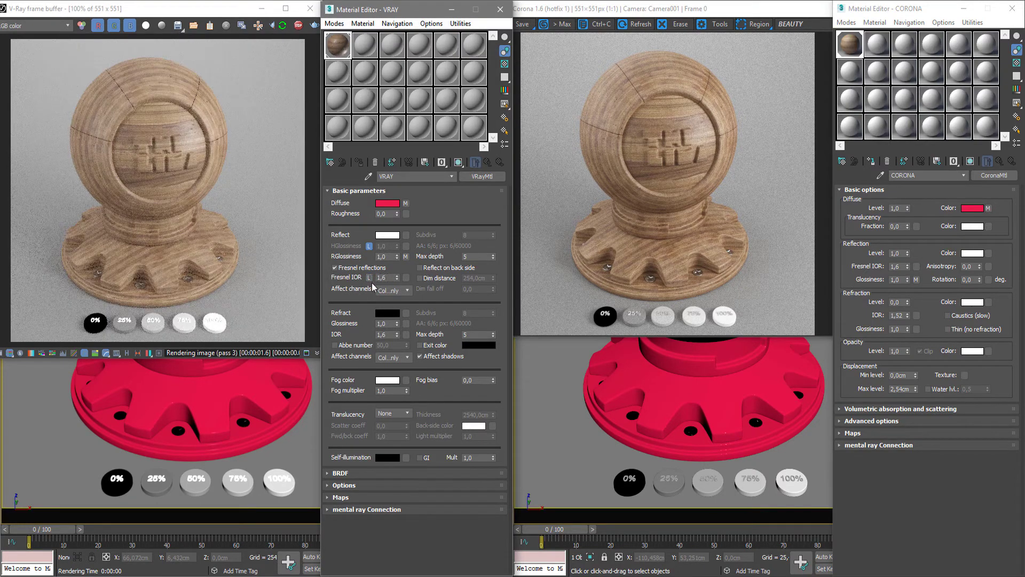
pyautogui.click(369, 278)
pyautogui.click(369, 278)
pyautogui.click(369, 277)
# Try a refraction IOR of 5 on the VRay material and return it to 1,6
pyautogui.doubleClick(385, 334)
pyautogui.write('5')
pyautogui.press('Return')
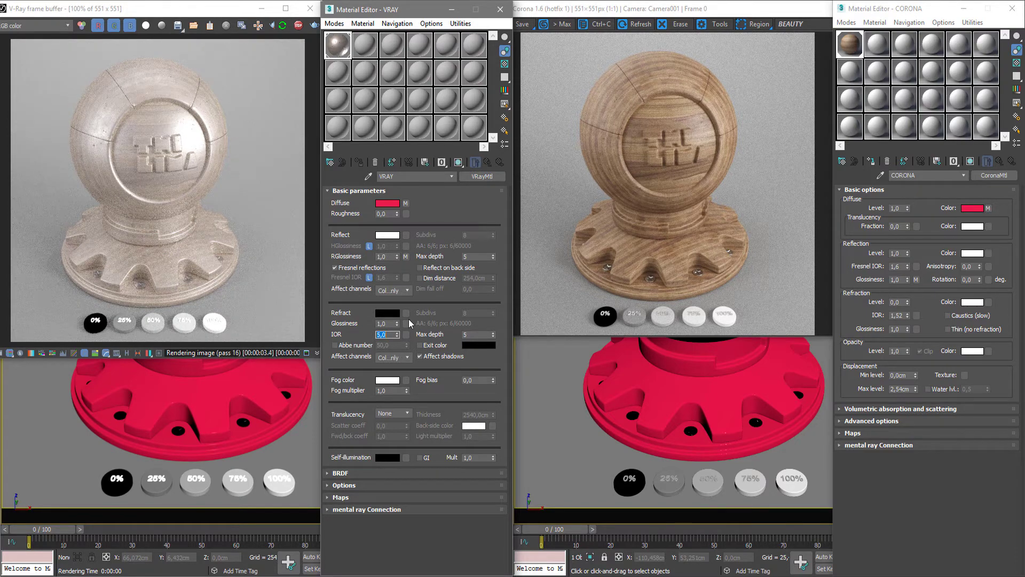
pyautogui.write('1,6')
pyautogui.press('Return')
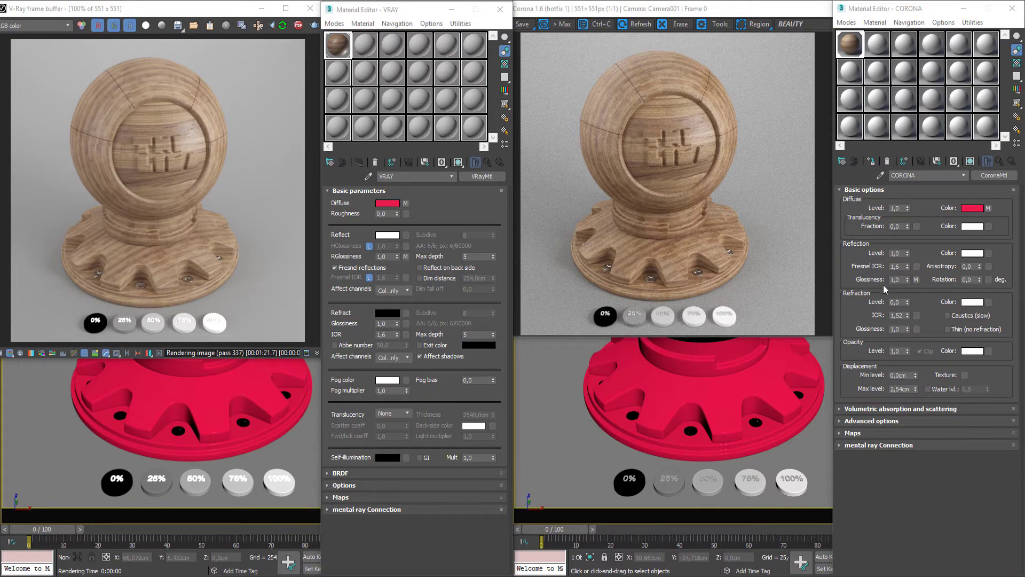
# Clear the diffuse texture maps from both the VRay and the Corona material
pyautogui.rightClick(406, 205)
pyautogui.click(440, 265)
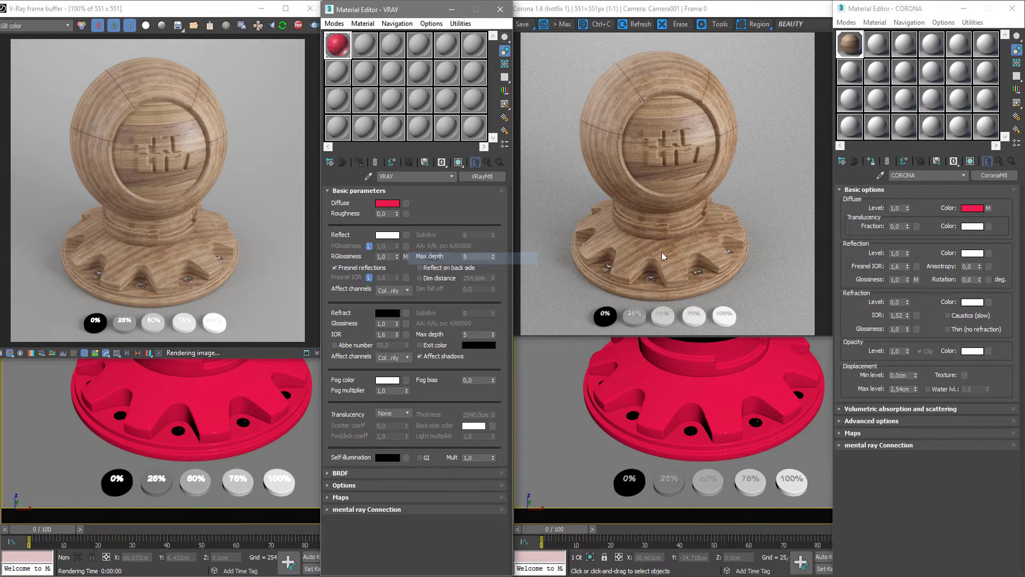
pyautogui.rightClick(988, 208)
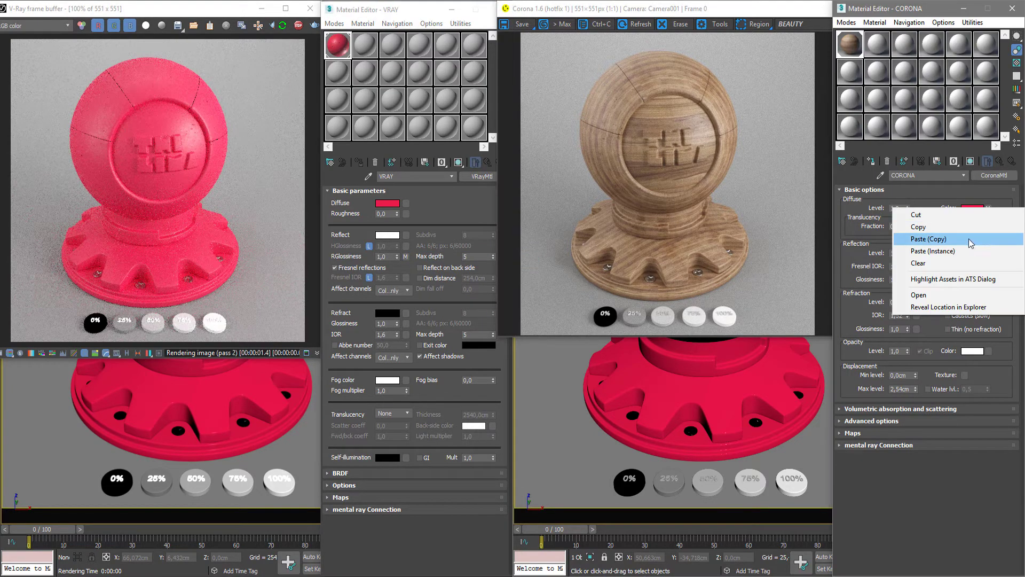
pyautogui.click(934, 264)
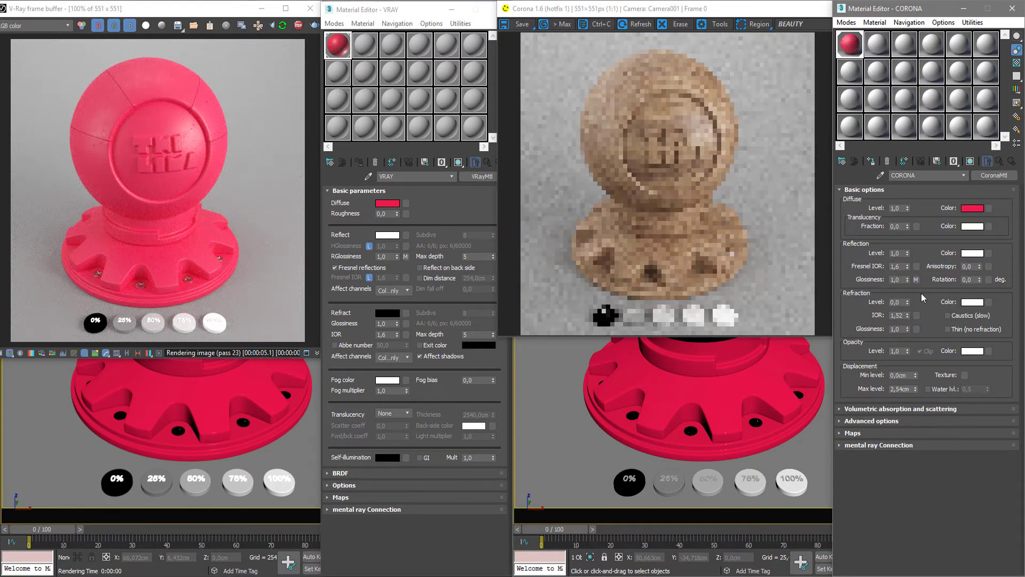
# Clear the reflection glossiness maps from both the Corona and the VRay material
pyautogui.rightClick(916, 280)
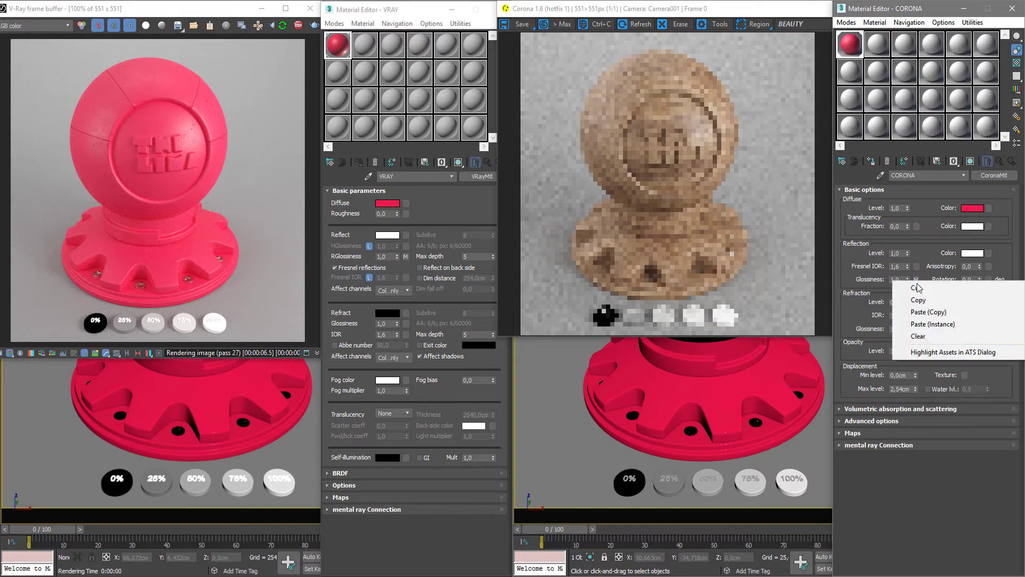
pyautogui.click(913, 336)
pyautogui.rightClick(405, 256)
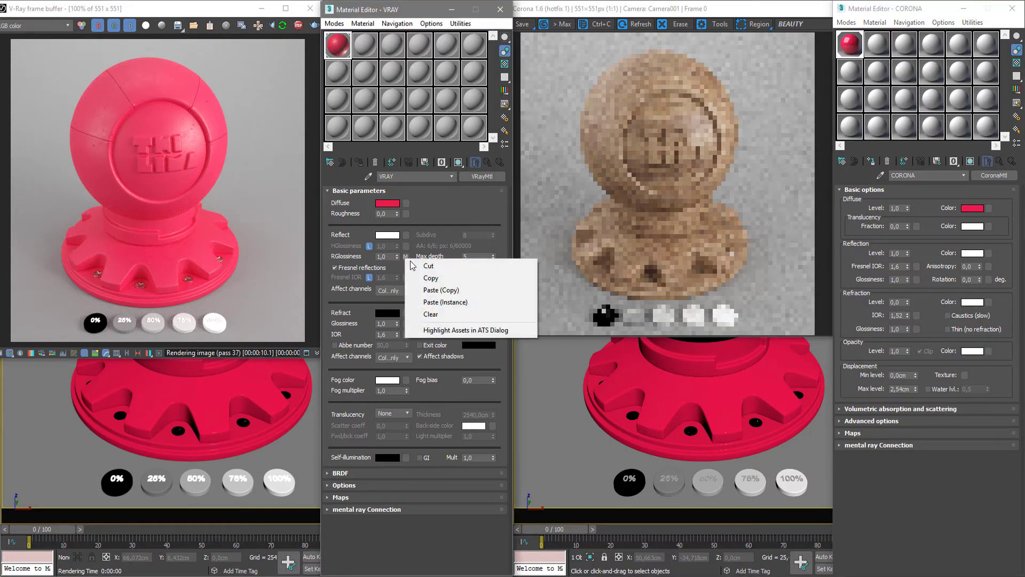
pyautogui.click(453, 315)
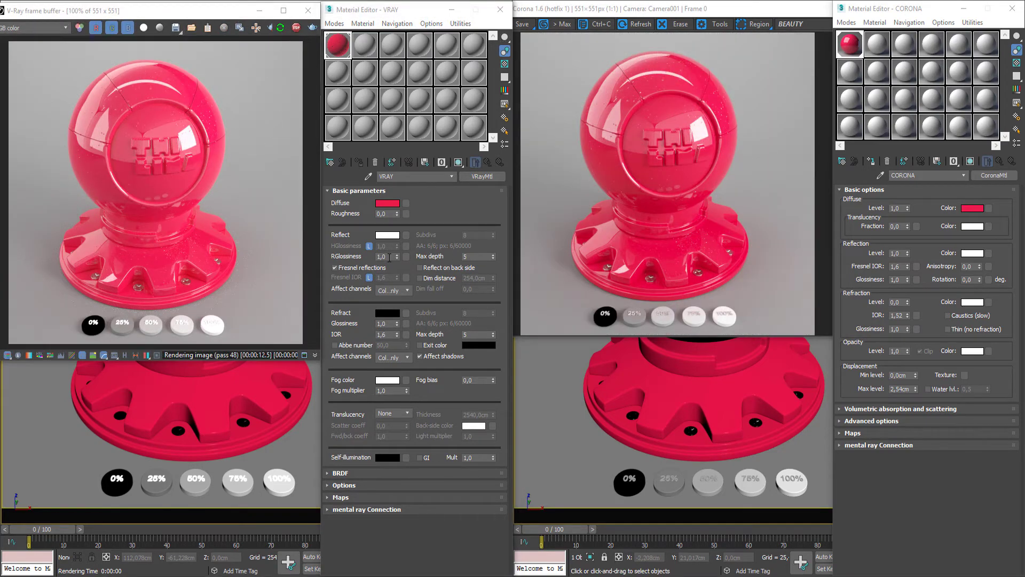
# Set the reflection glossiness to 0,7 on both the VRay and the Corona material
pyautogui.doubleClick(389, 257)
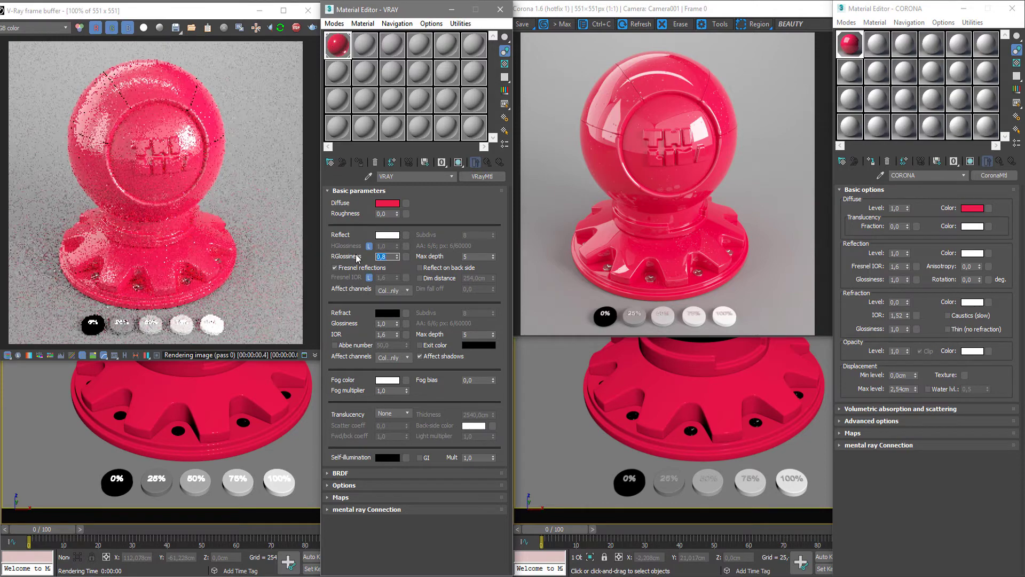
pyautogui.write(',7')
pyautogui.press('Return')
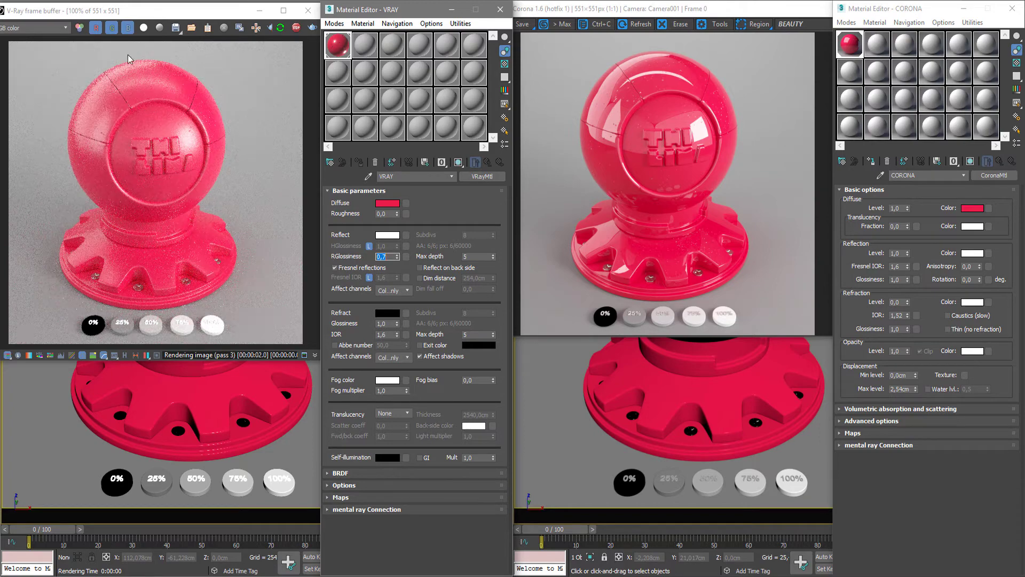
pyautogui.doubleClick(901, 280)
pyautogui.press('Return')
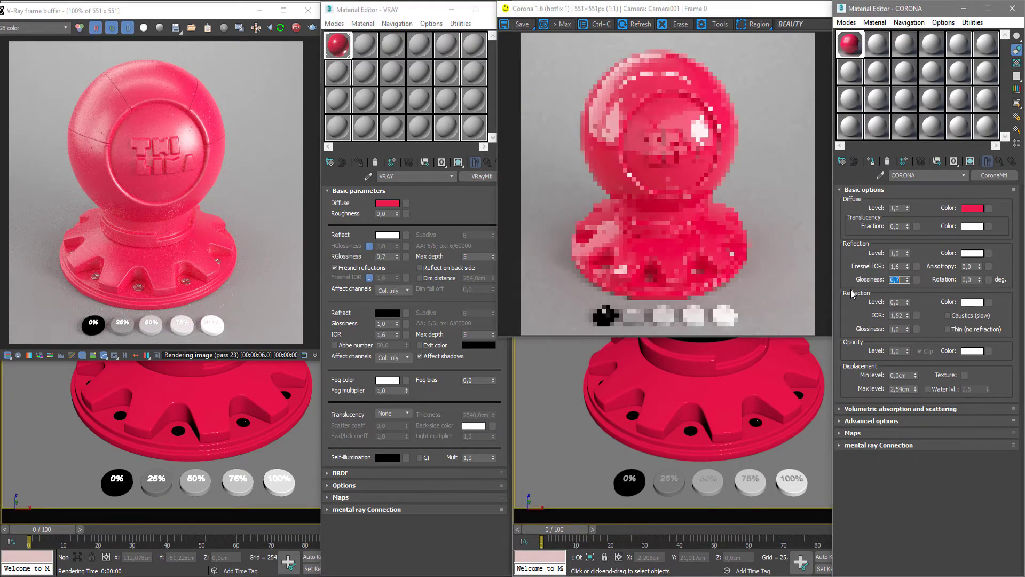
pyautogui.click(937, 517)
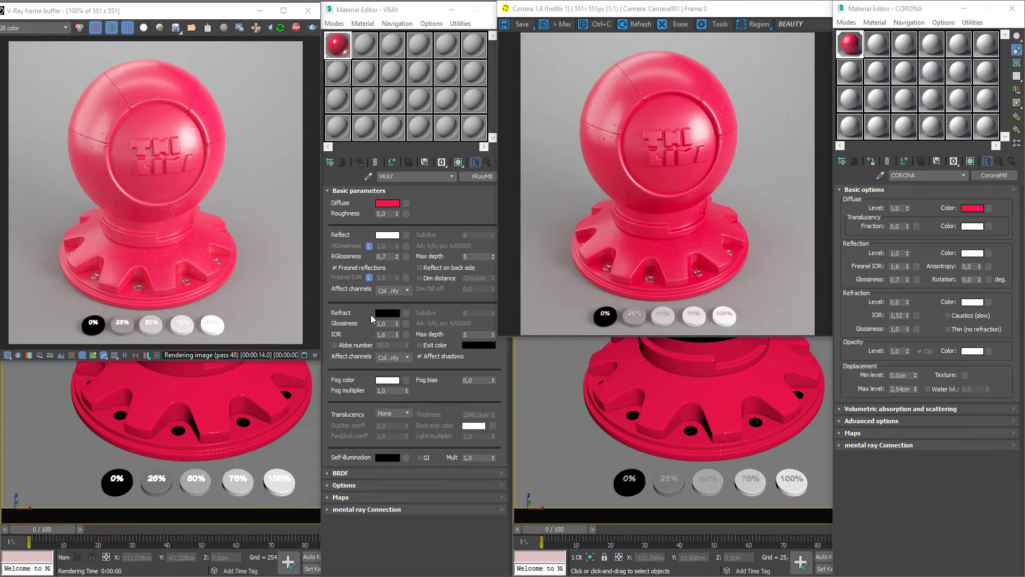
# Make both materials fully refractive, with a white refraction colour in VRay and a refraction level of 1,0 in Corona
pyautogui.click(388, 313)
pyautogui.moveTo(188, 416); pyautogui.dragTo(188, 455)
pyautogui.click(269, 469)
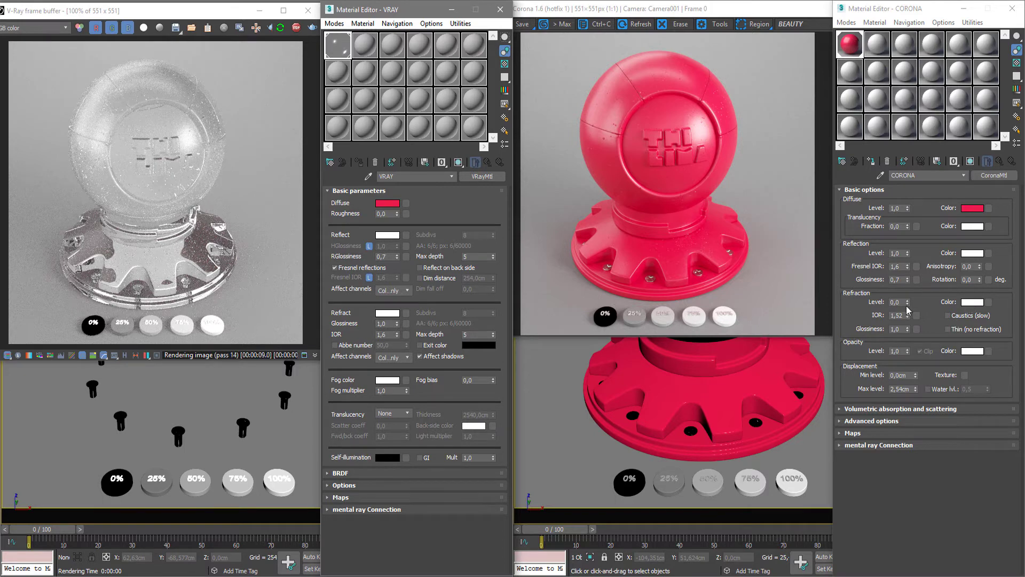
pyautogui.moveTo(908, 301); pyautogui.dragTo(903, 272)
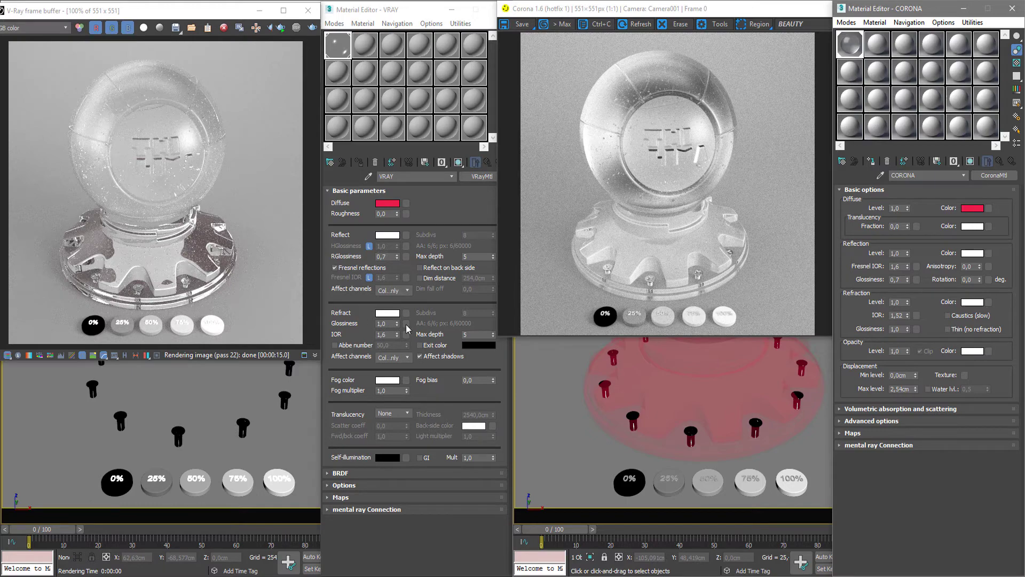
# Set the VRay material's reflection and refraction max depth to 25
pyautogui.click(459, 340)
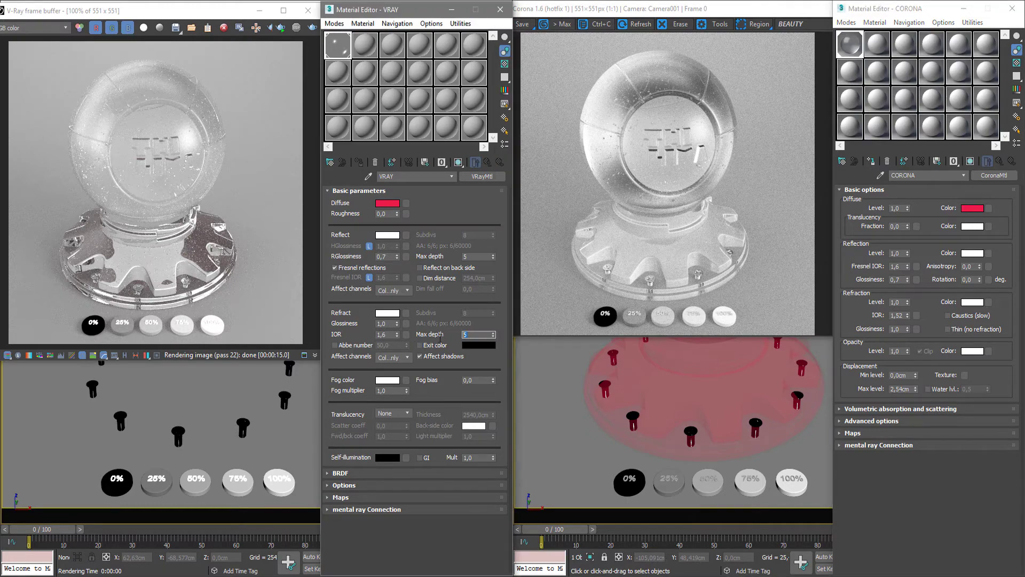
pyautogui.doubleClick(467, 334)
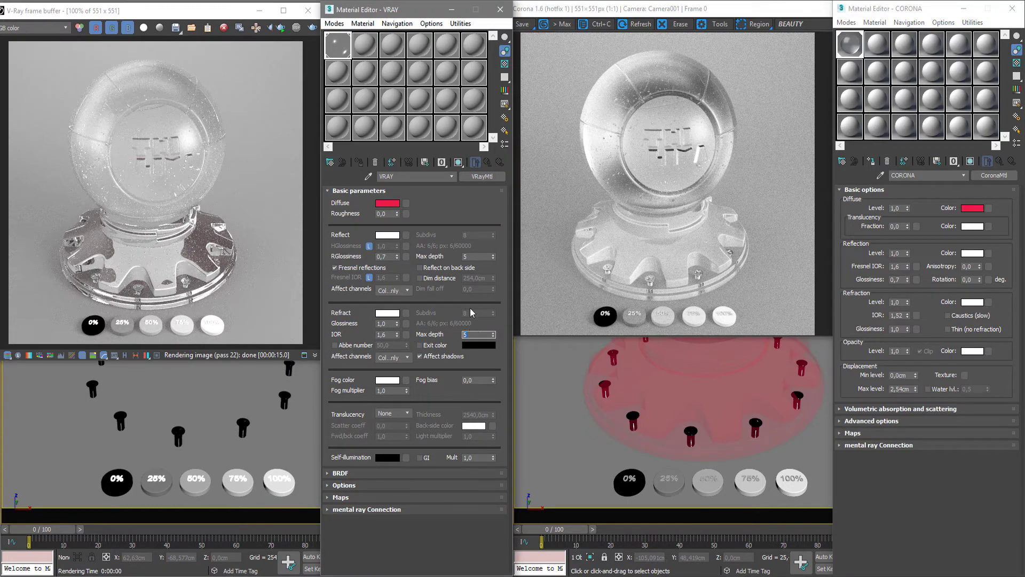
pyautogui.doubleClick(476, 257)
pyautogui.doubleClick(477, 334)
pyautogui.write('25')
pyautogui.press('Return')
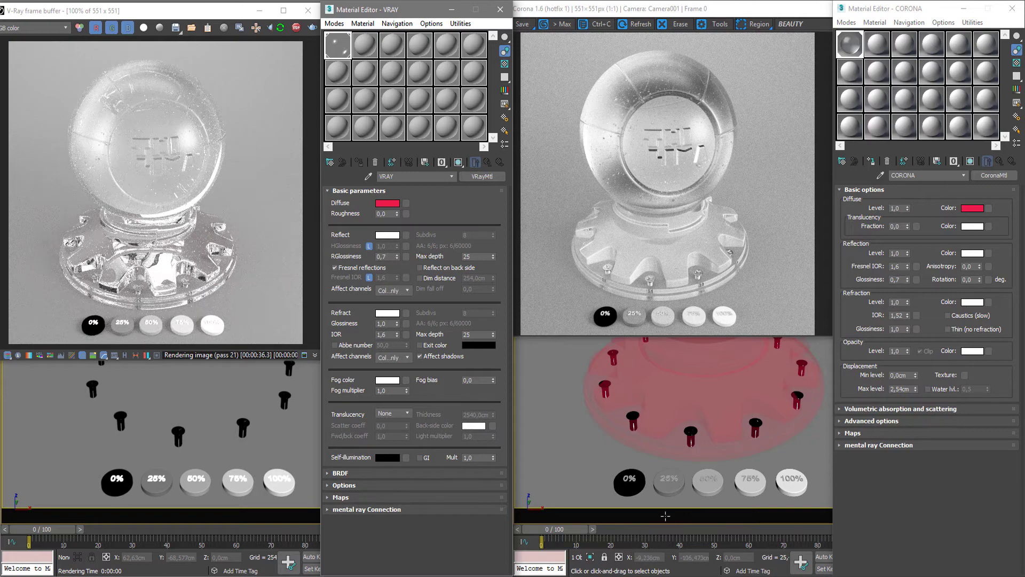
# Set the Corona material's refraction IOR to 1,6 and its diffuse level to 0,0
pyautogui.doubleClick(899, 316)
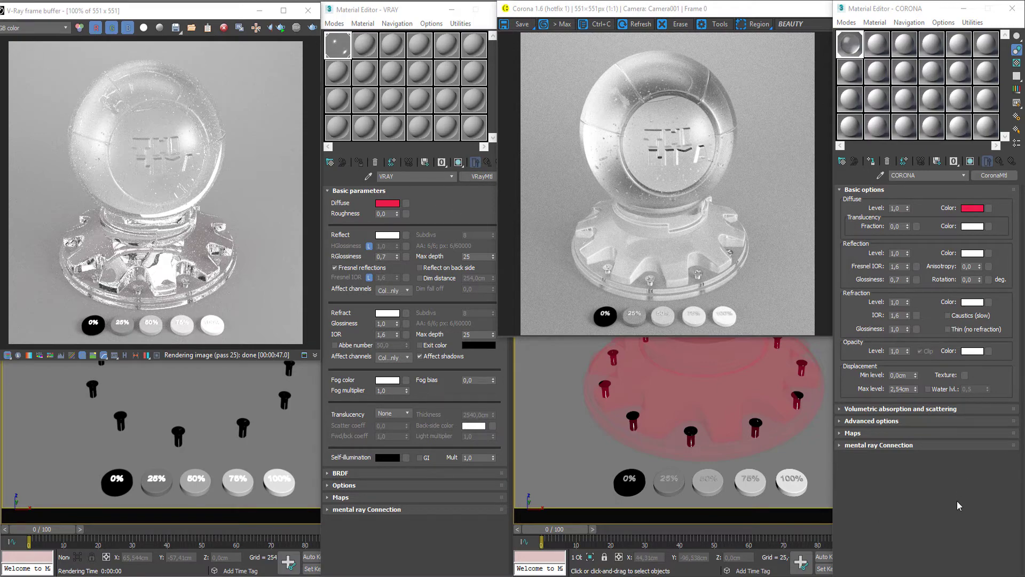
pyautogui.rightClick(910, 211)
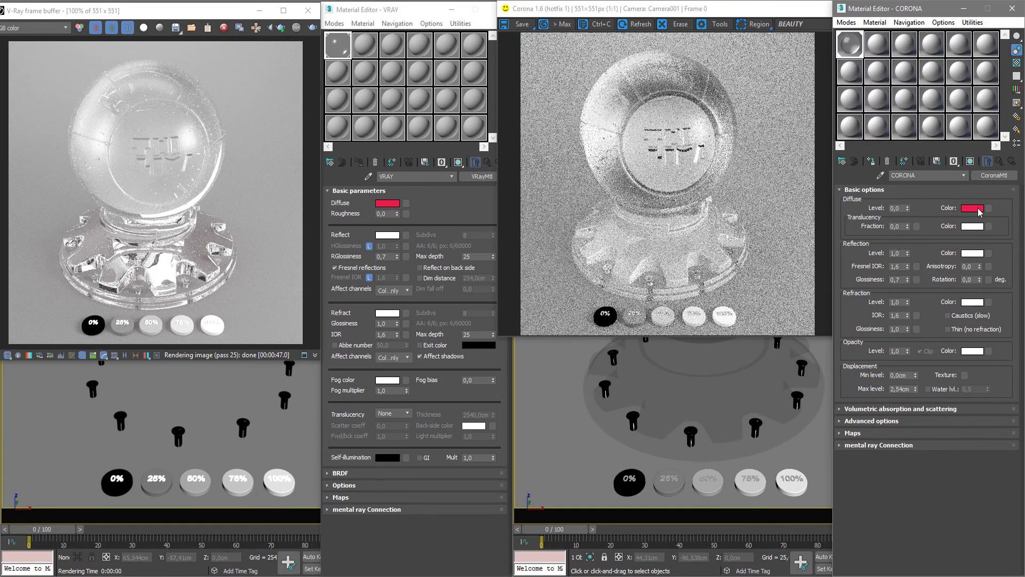
# Change the VRay material's diffuse colour to black
pyautogui.click(387, 202)
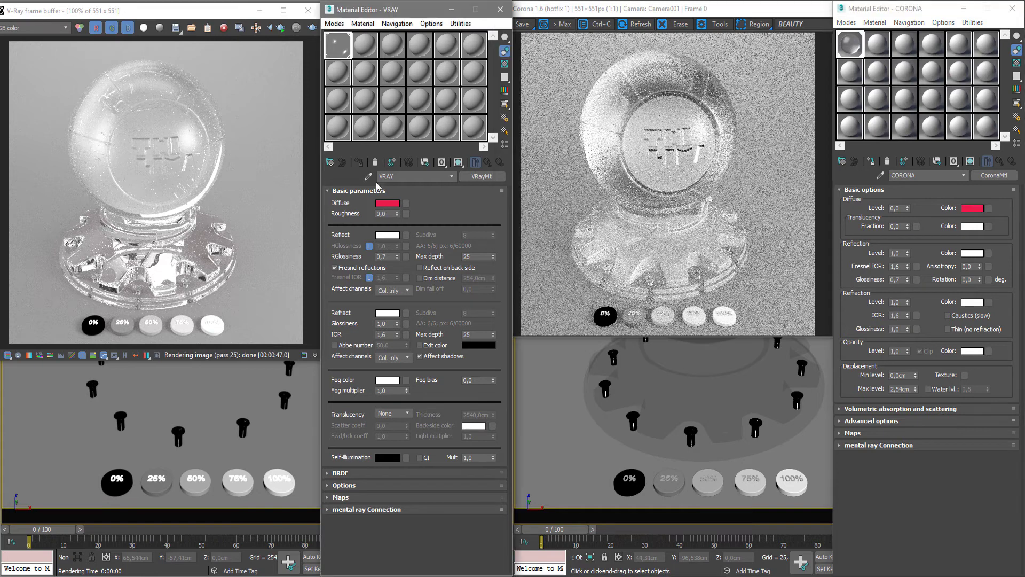
pyautogui.moveTo(228, 426); pyautogui.dragTo(214, 426)
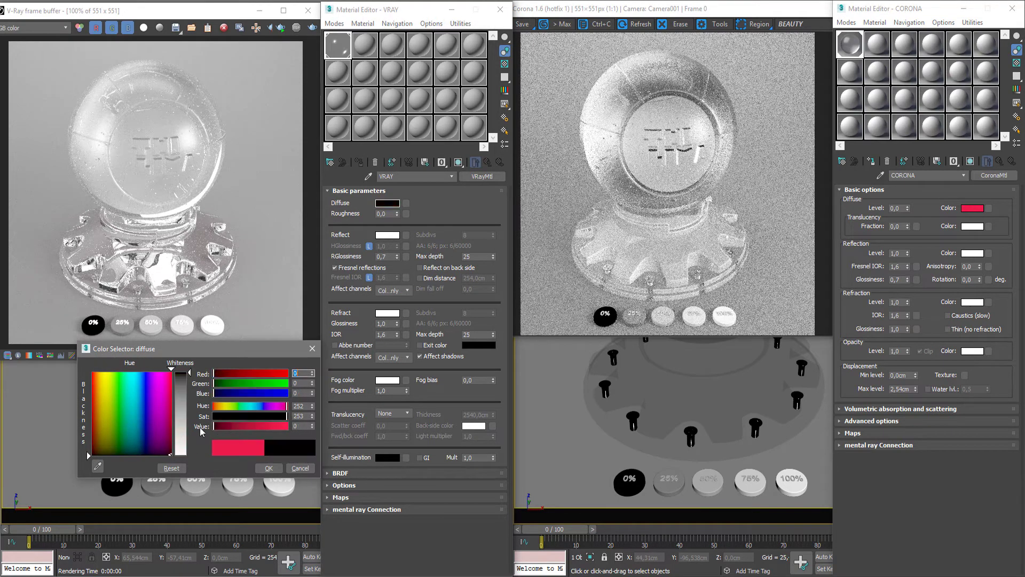
pyautogui.click(268, 468)
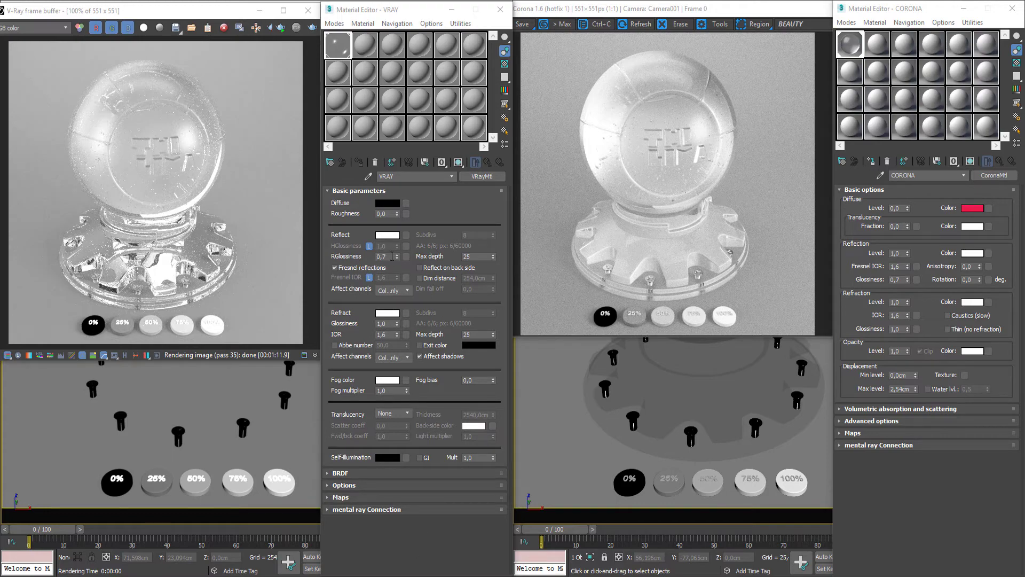
# Set the reflection glossiness to 1,0 on both the VRay and the Corona material
pyautogui.moveTo(396, 257); pyautogui.dragTo(396, 246)
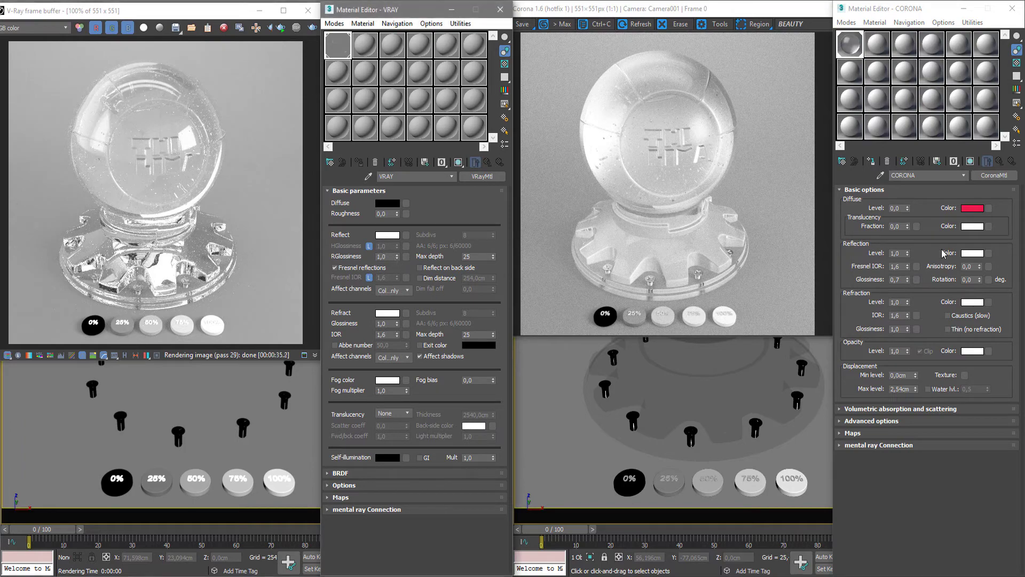
pyautogui.moveTo(907, 279); pyautogui.dragTo(921, 261)
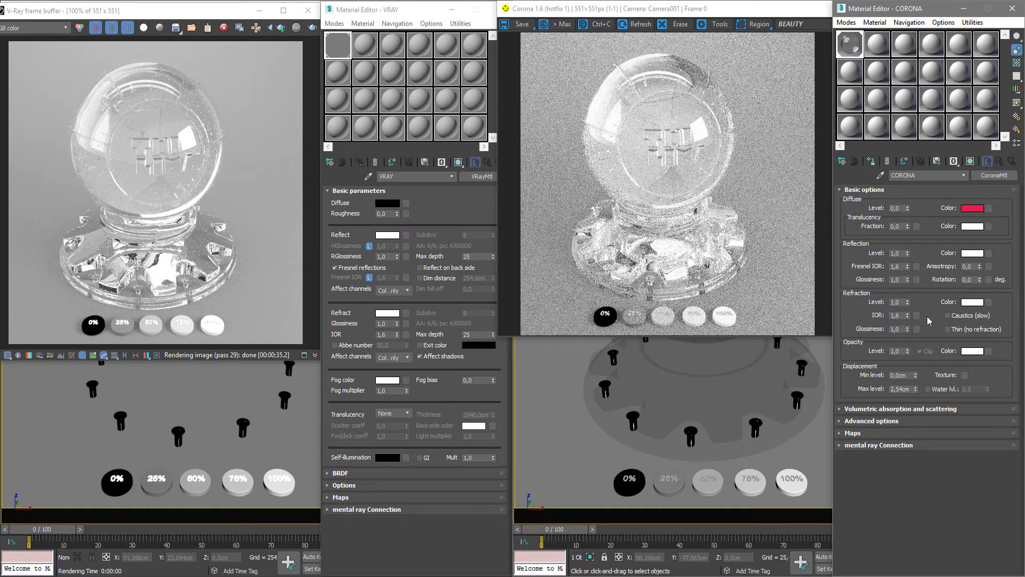
# Set the refraction glossiness to 0,8 on both the Corona and the VRay glass material
pyautogui.doubleClick(901, 329)
pyautogui.press('Return')
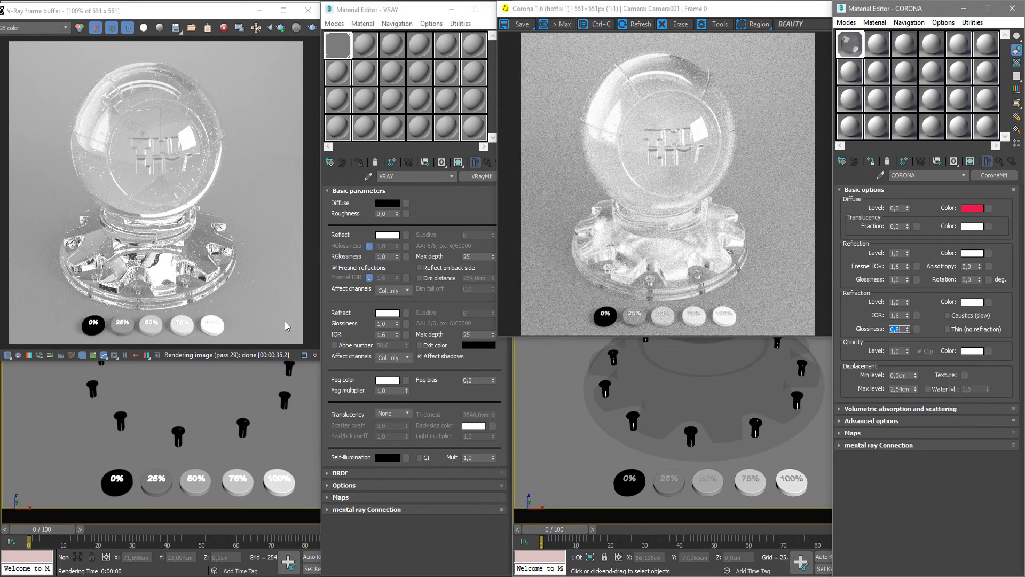
pyautogui.doubleClick(387, 324)
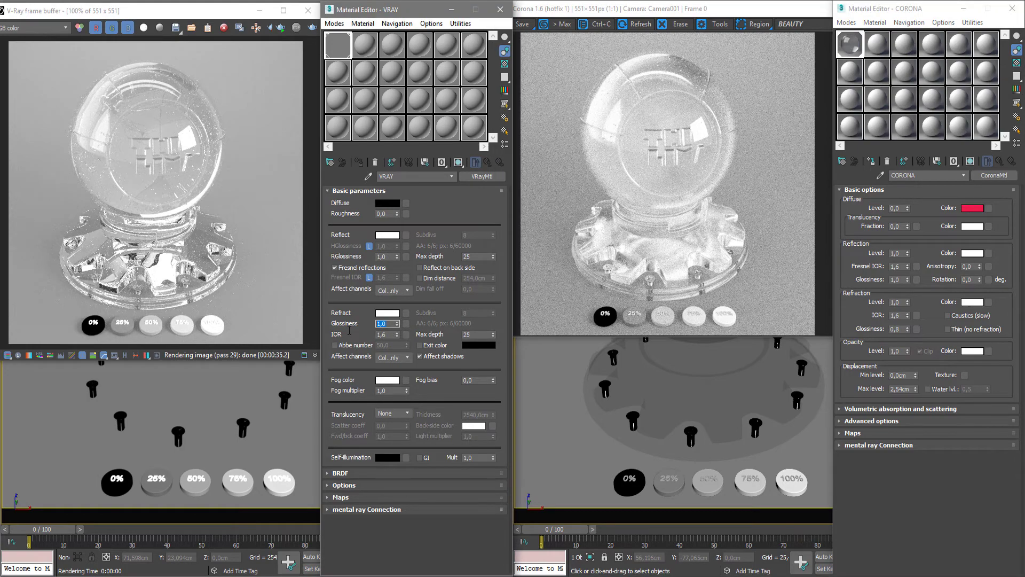
pyautogui.write(',8')
pyautogui.press('Return')
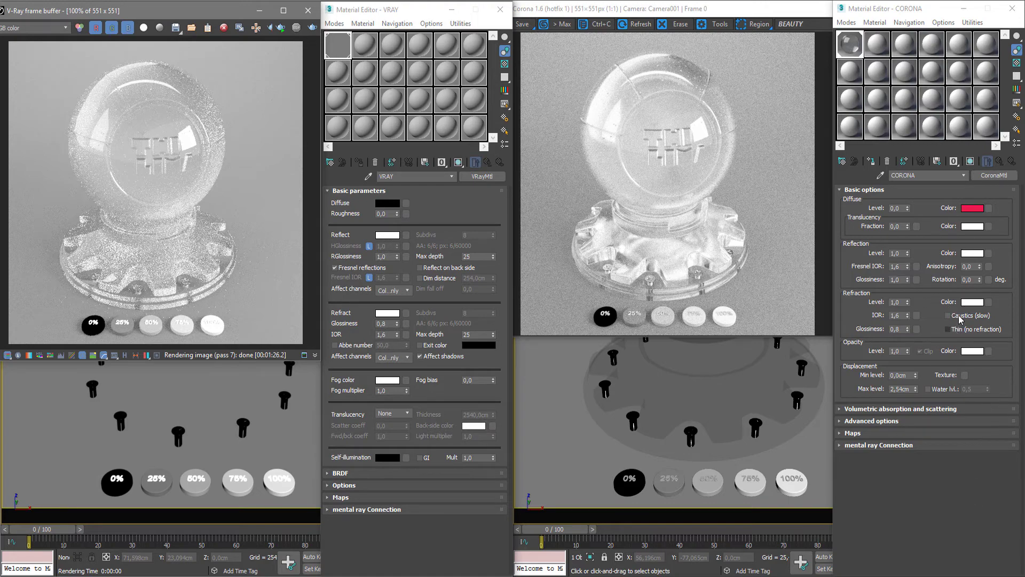
# Set the Corona glass material's refraction glossiness back to 1,0
pyautogui.click(917, 330)
pyautogui.moveTo(907, 331); pyautogui.dragTo(923, 326)
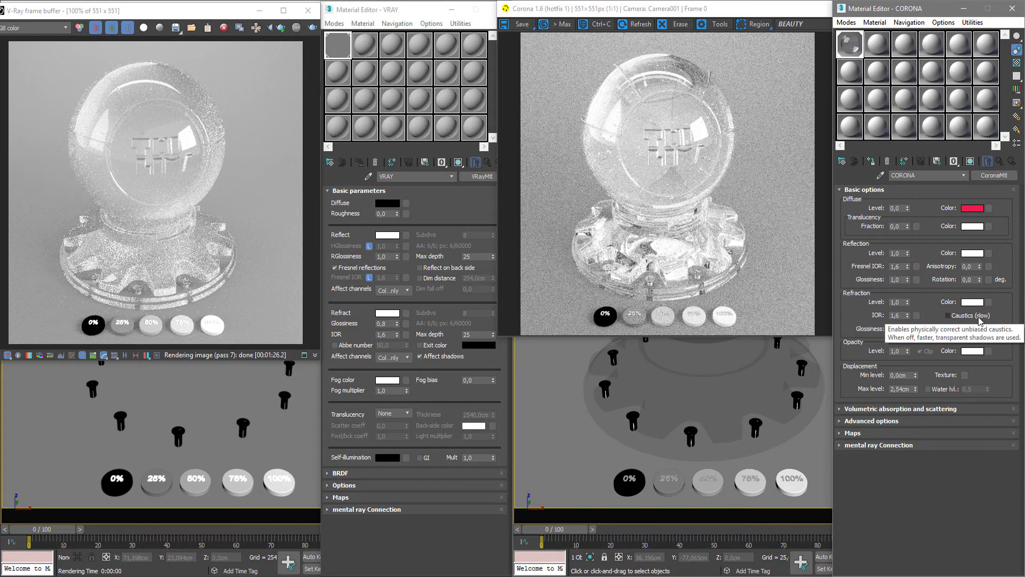
# Try caustics on the Corona glass, turn them off again and enable Thin (no refraction) instead
pyautogui.click(979, 318)
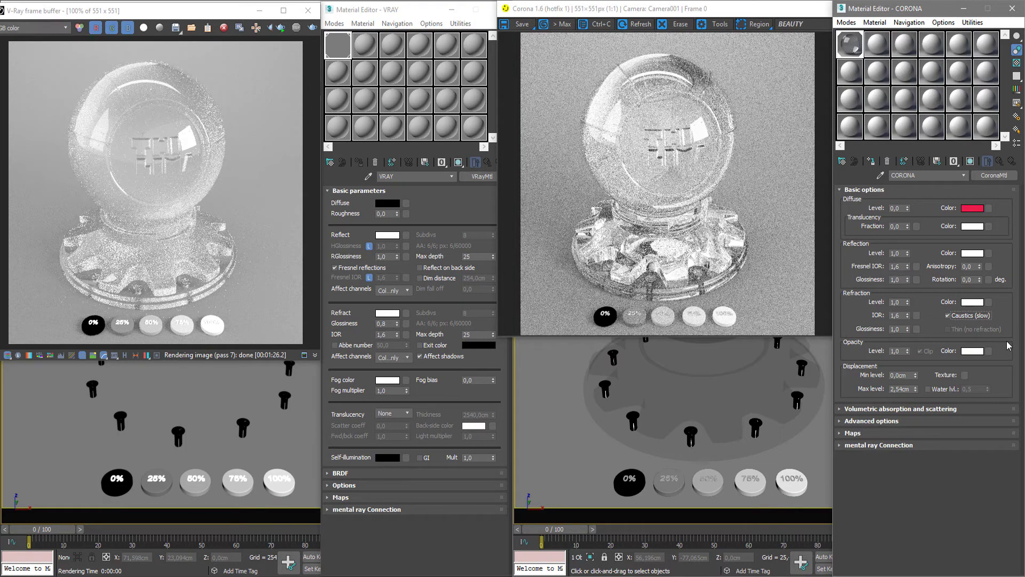
pyautogui.click(948, 316)
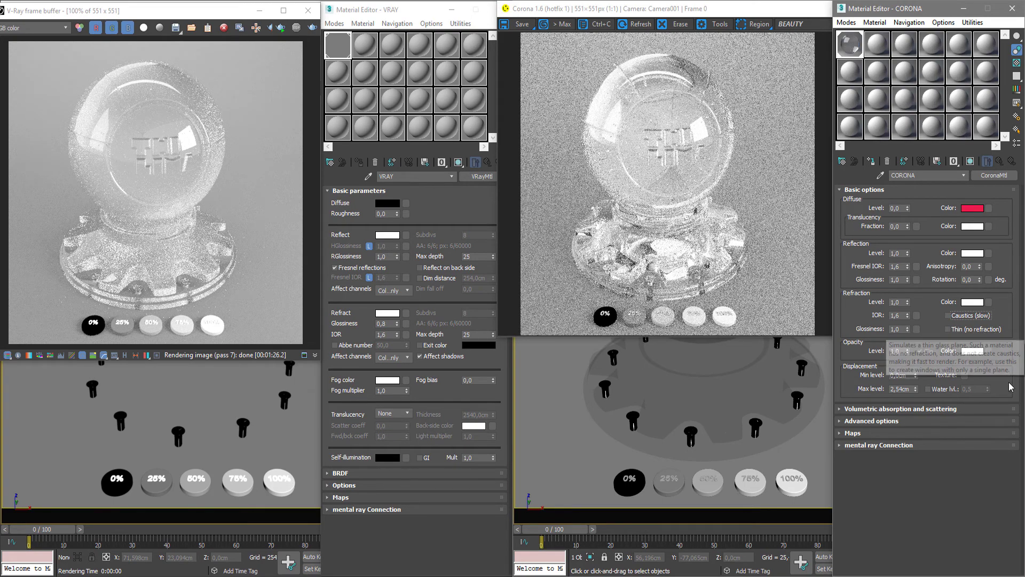
pyautogui.click(985, 332)
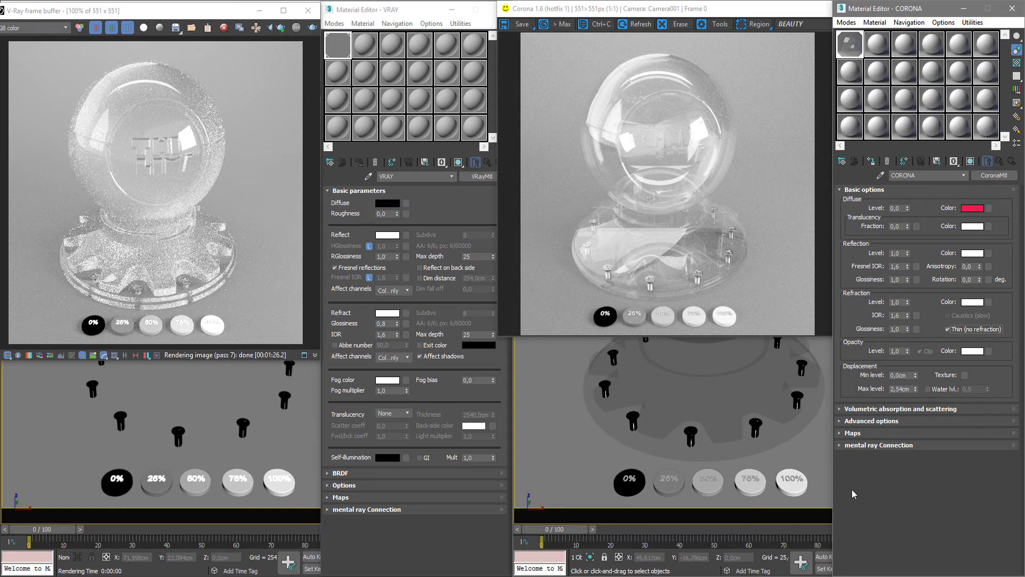
# Examine the Corona material's volumetric absorption and scattering settings and the map settings, including the VRay material's bump amount
pyautogui.click(900, 410)
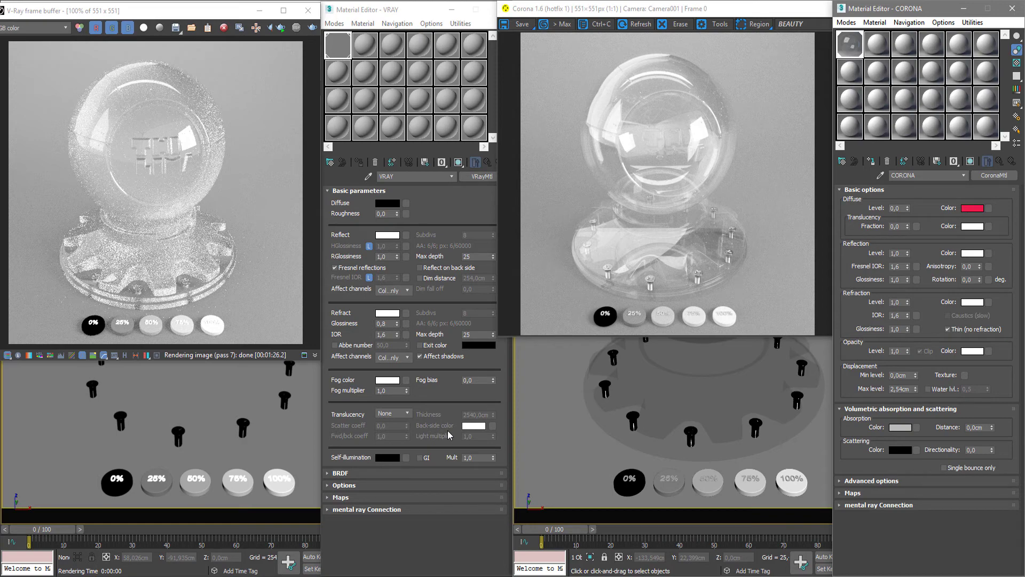
pyautogui.click(339, 497)
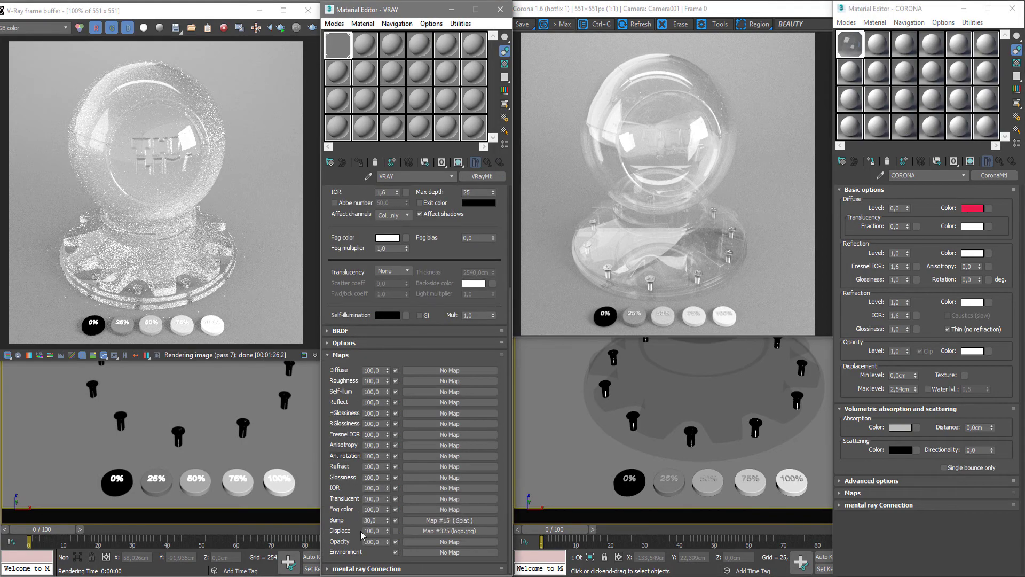
pyautogui.doubleClick(374, 521)
pyautogui.click(853, 492)
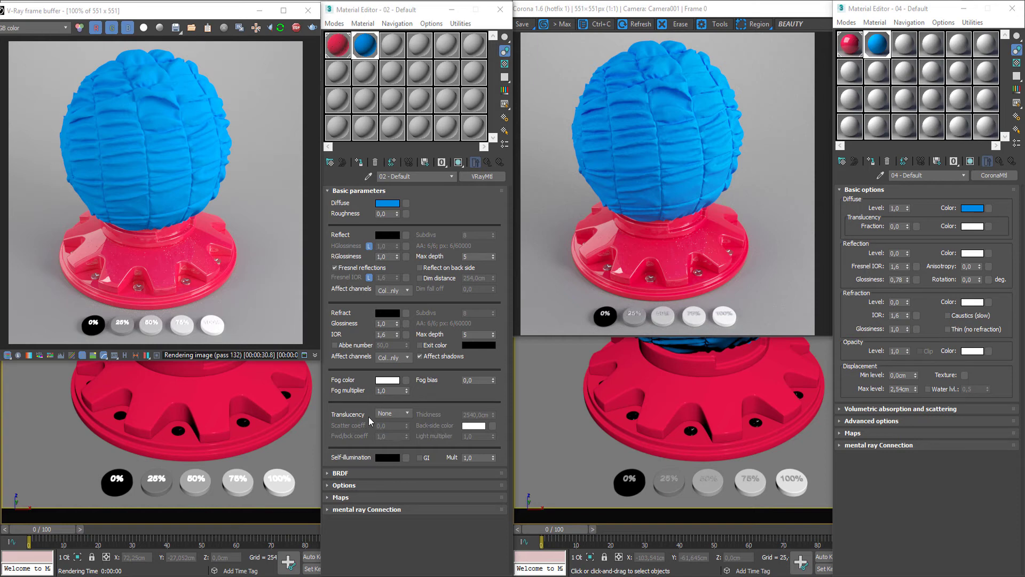
# Set the blue VRay material's translucency to the Hard (wax) model, trying a thickness of 0,0cm before restoring 2540,0cm
pyautogui.click(402, 415)
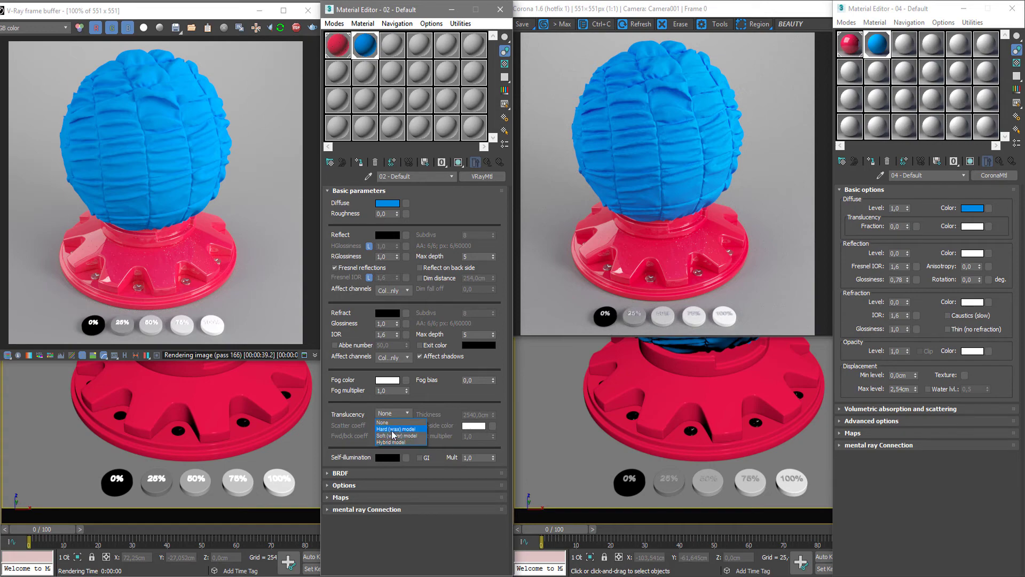
pyautogui.click(392, 430)
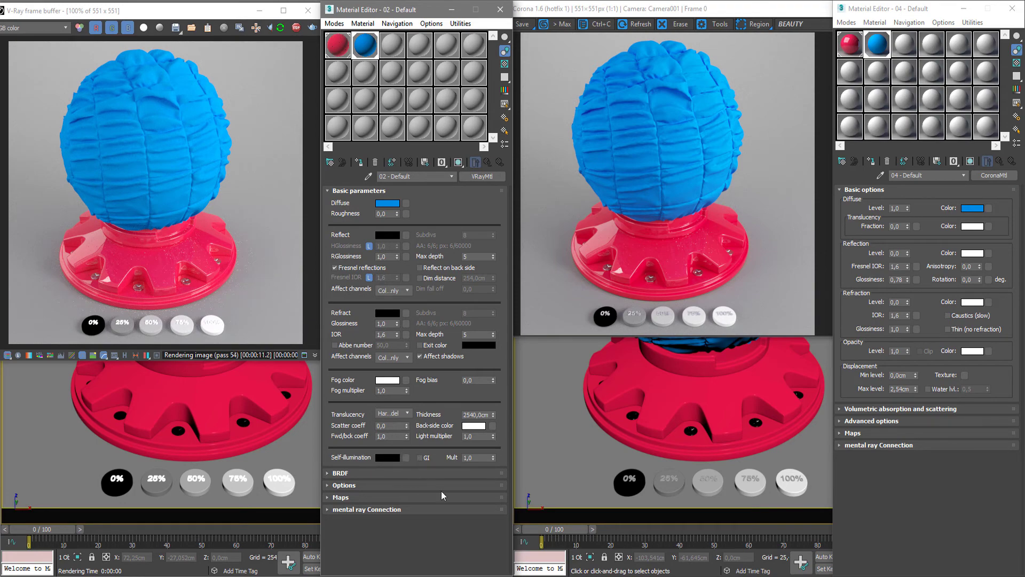
pyautogui.rightClick(495, 415)
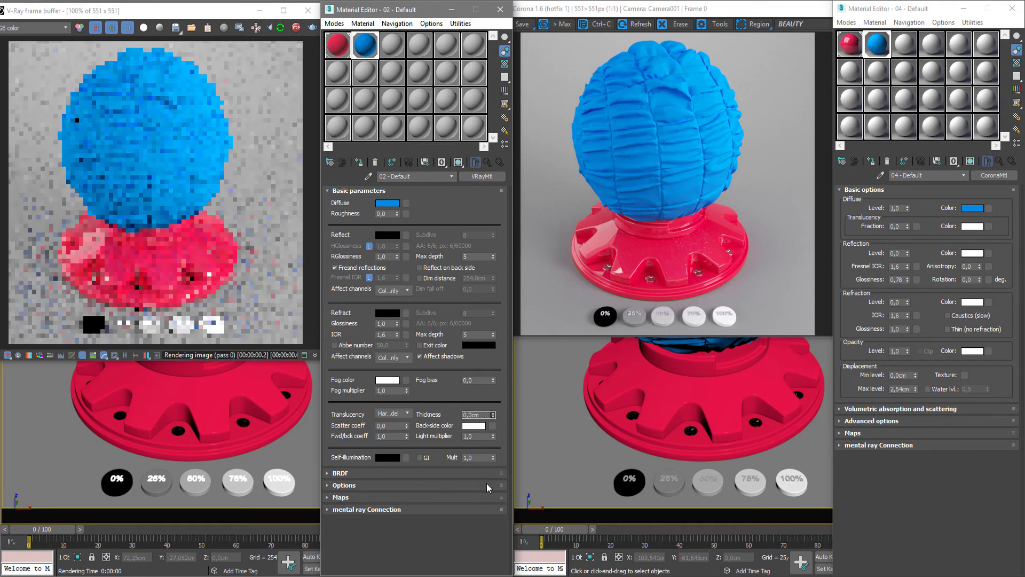
pyautogui.rightClick(406, 437)
pyautogui.moveTo(404, 426)
pyautogui.mouseDown()
pyautogui.moveTo(403, 406)
pyautogui.moveTo(407, 430)
pyautogui.mouseUp()
pyautogui.rightClick(408, 425)
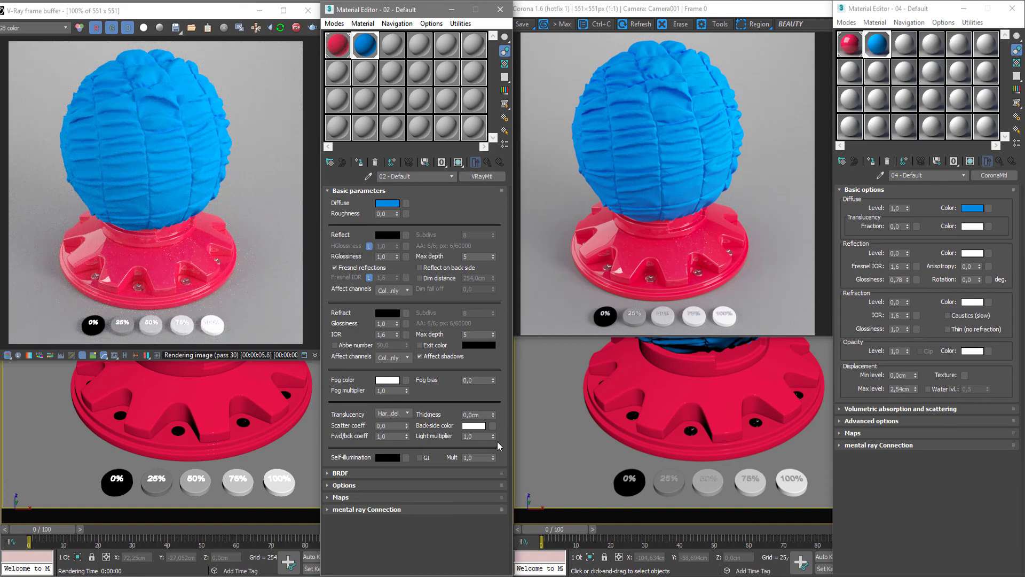
pyautogui.moveTo(493, 418); pyautogui.dragTo(493, 412)
# Change the blue VRay material's refraction colour to a grey of value 62 and lower its refraction glossiness to 0,19
pyautogui.click(382, 316)
pyautogui.moveTo(225, 428); pyautogui.dragTo(231, 427)
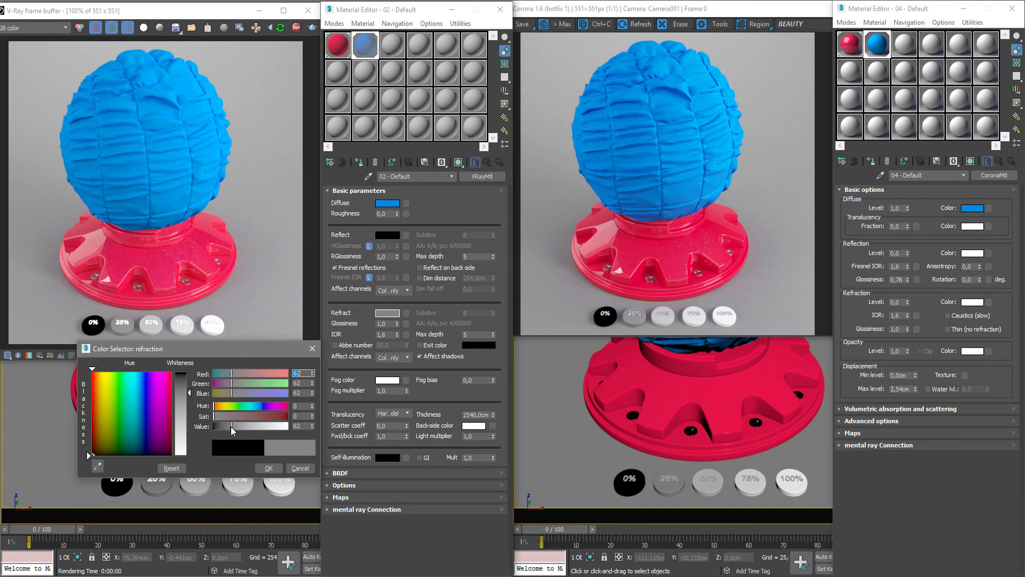
pyautogui.click(268, 468)
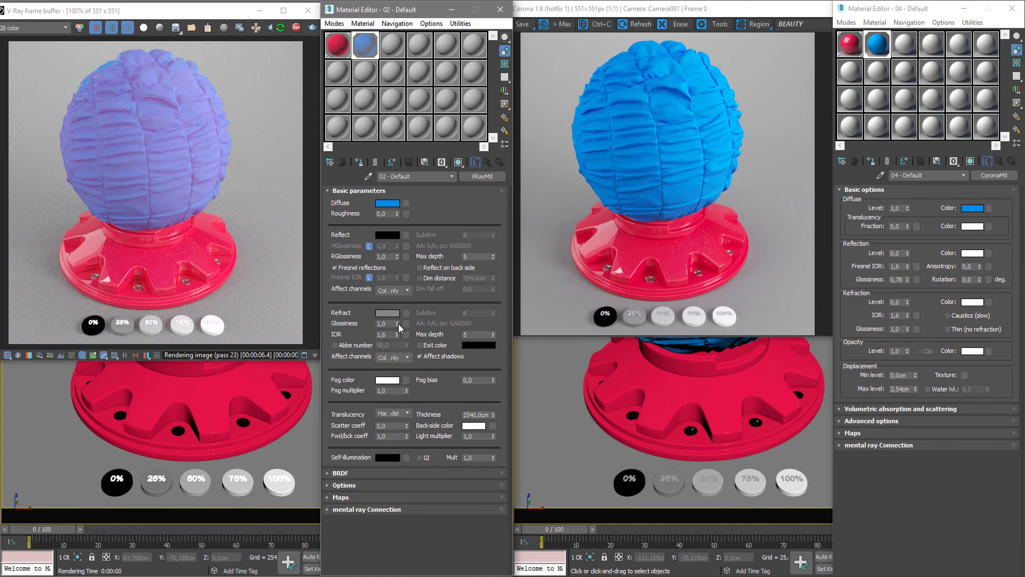
pyautogui.moveTo(398, 324); pyautogui.dragTo(396, 365)
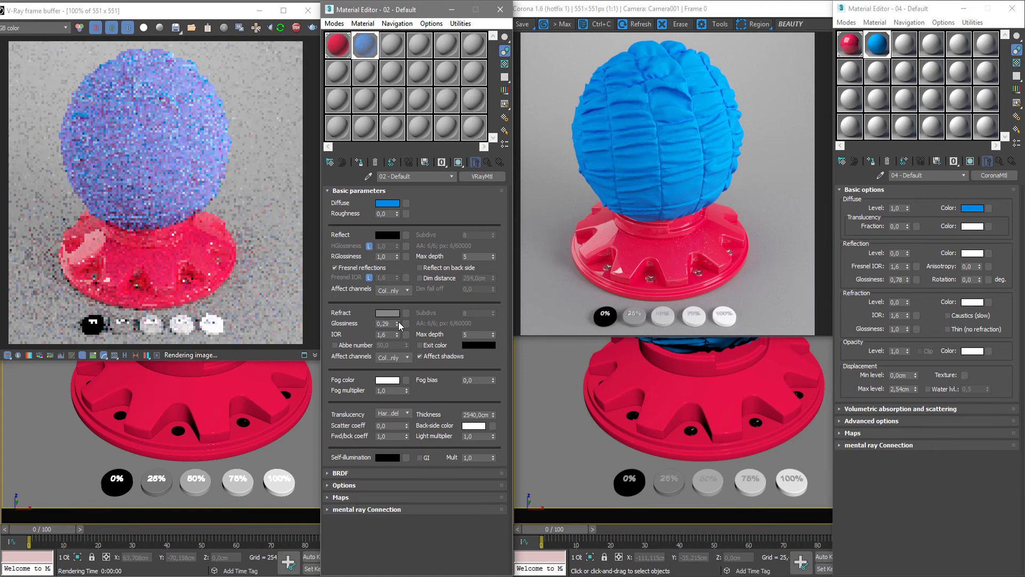
pyautogui.moveTo(397, 325); pyautogui.dragTo(396, 327)
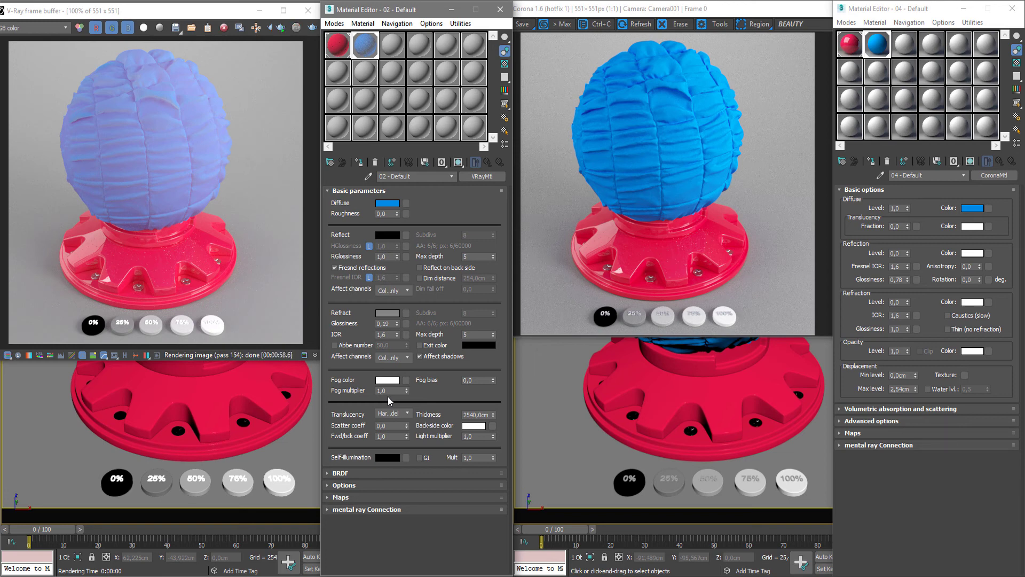
# Set the blue Corona material's translucency fraction to 0,5 and expand its volumetric absorption and scattering settings
pyautogui.click(895, 227)
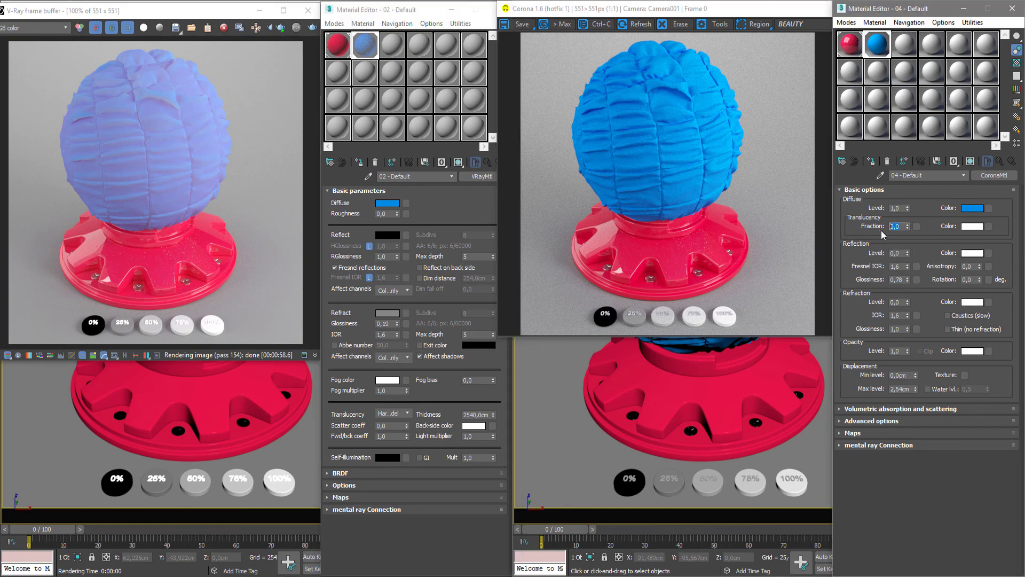
pyautogui.write(',5')
pyautogui.press('Return')
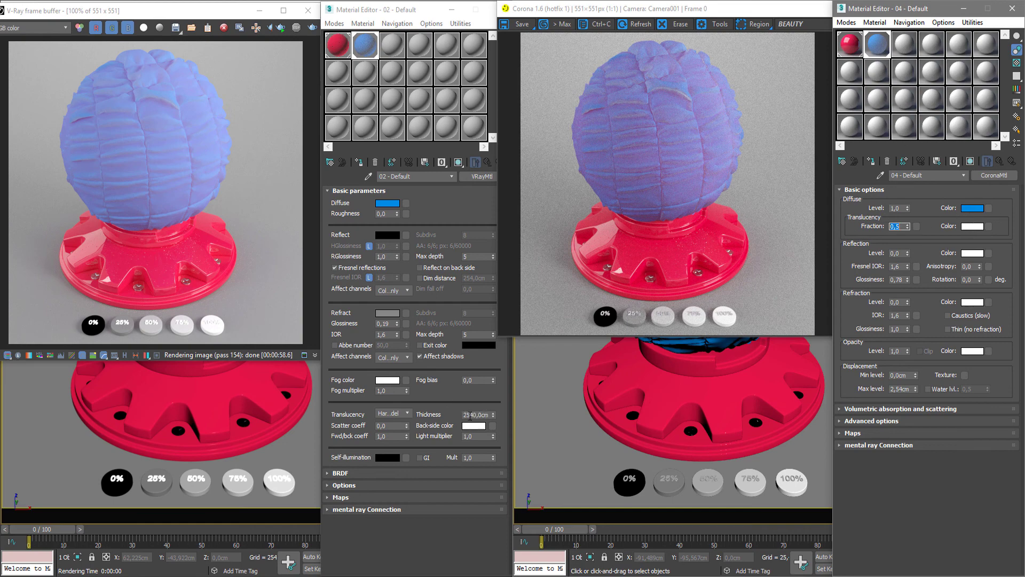
pyautogui.click(923, 409)
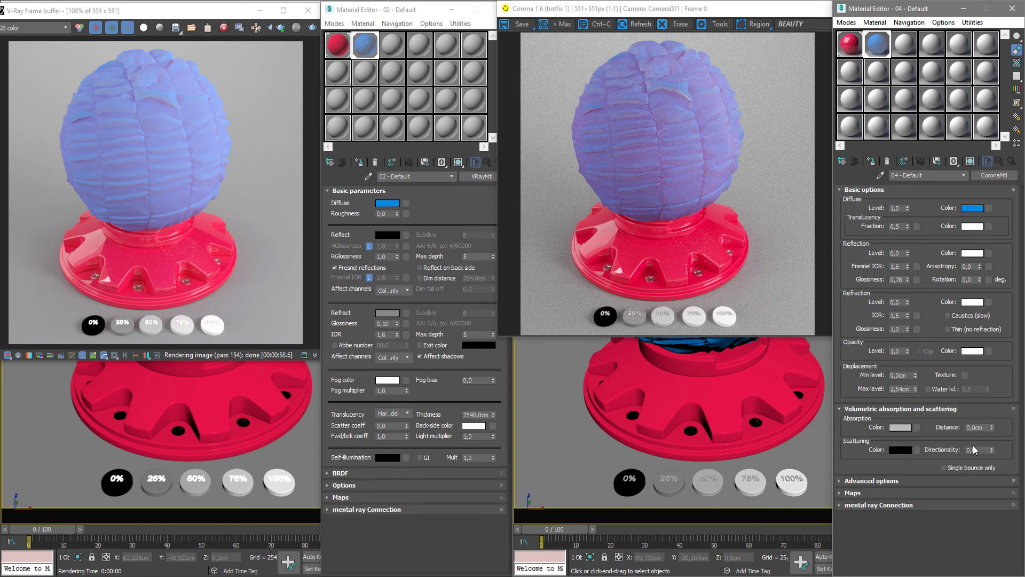